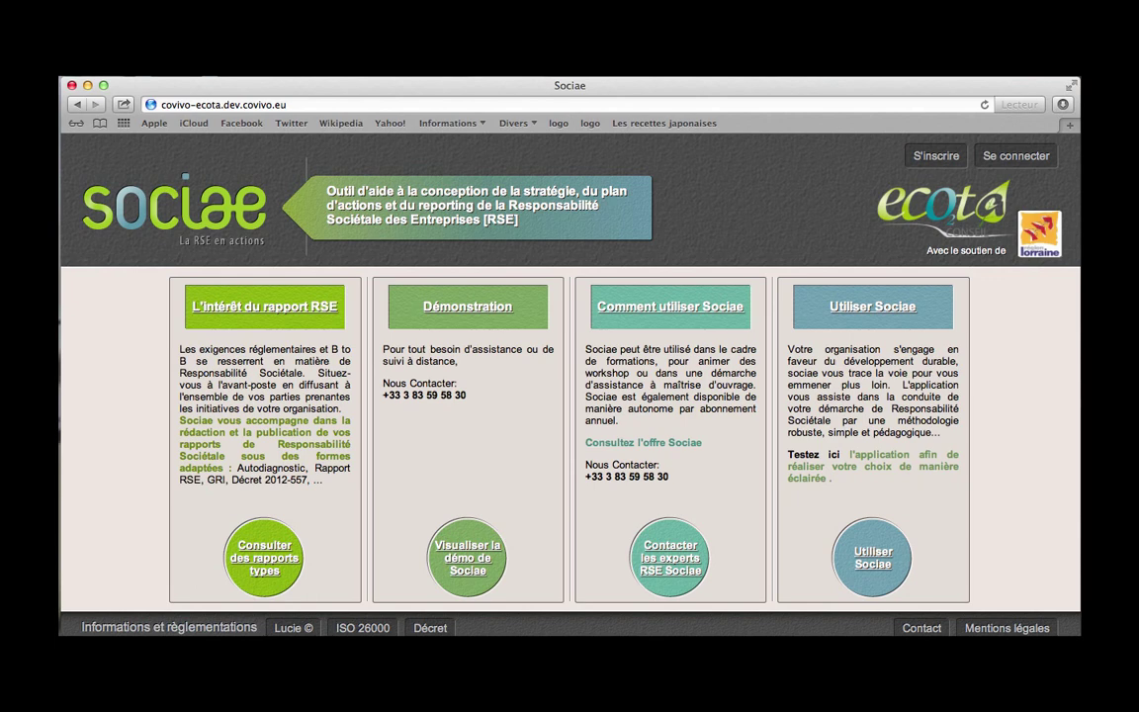
Step: Bring up the Sociae login dialog with the 'Utiliser Sociae' button on the home page
{"action": "left_click", "coordinate": [874, 561]}
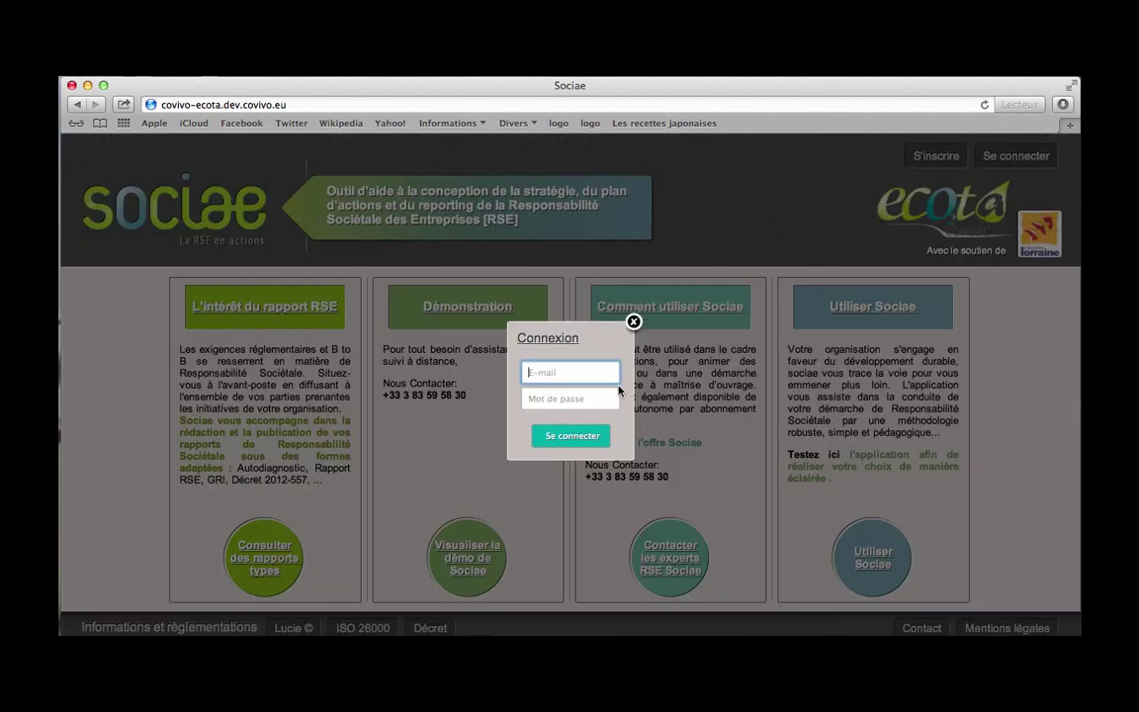
Step: Sign in with the account e-mail and password, then open the VALO Lucie (Lucie-26000) report
{"action": "left_click", "coordinate": [572, 372]}
{"action": "type", "text": "valo"}
{"action": "left_click", "coordinate": [580, 399]}
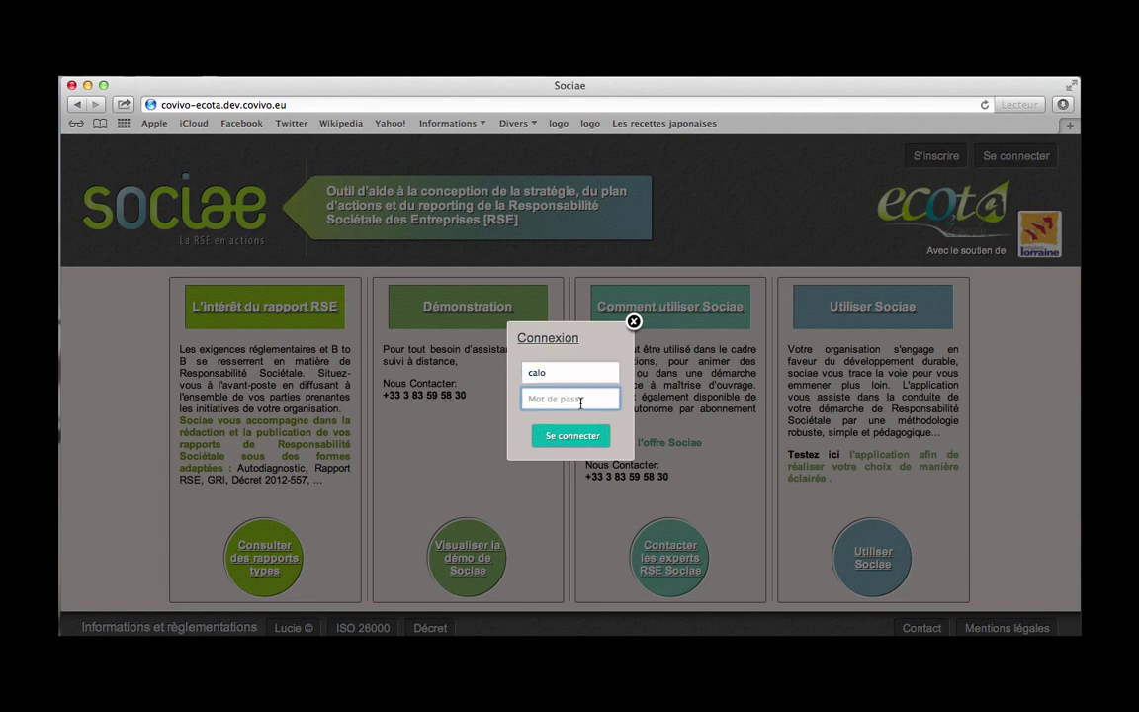
{"action": "left_click", "coordinate": [535, 372]}
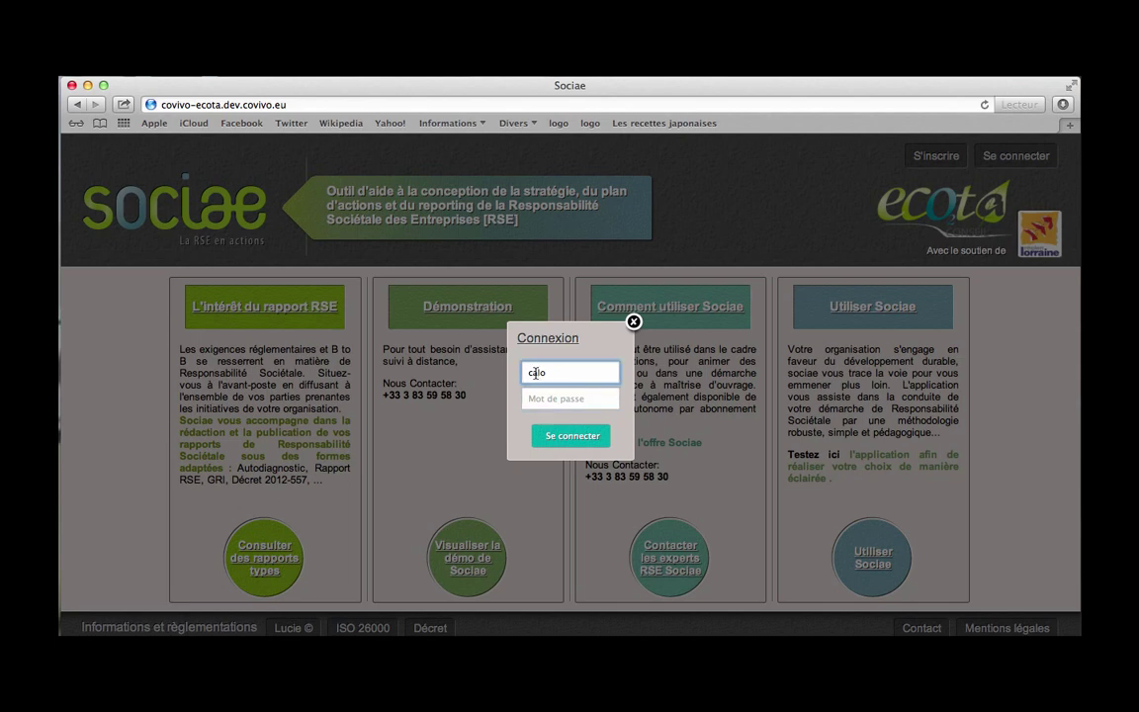
{"action": "key", "text": "BackSpace"}
{"action": "key", "text": "BackSpace"}
{"action": "type", "text": "va"}
{"action": "key", "text": "Tab"}
{"action": "type", "text": "v"}
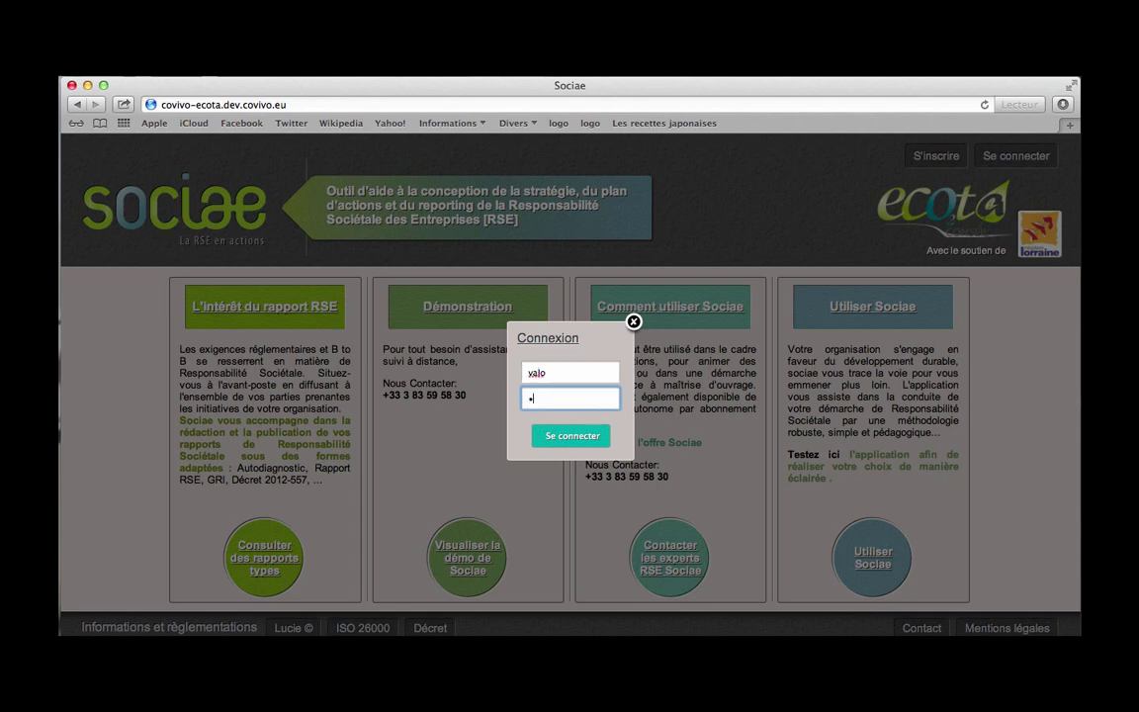
{"action": "type", "text": "••••••••"}
{"action": "left_click", "coordinate": [555, 441]}
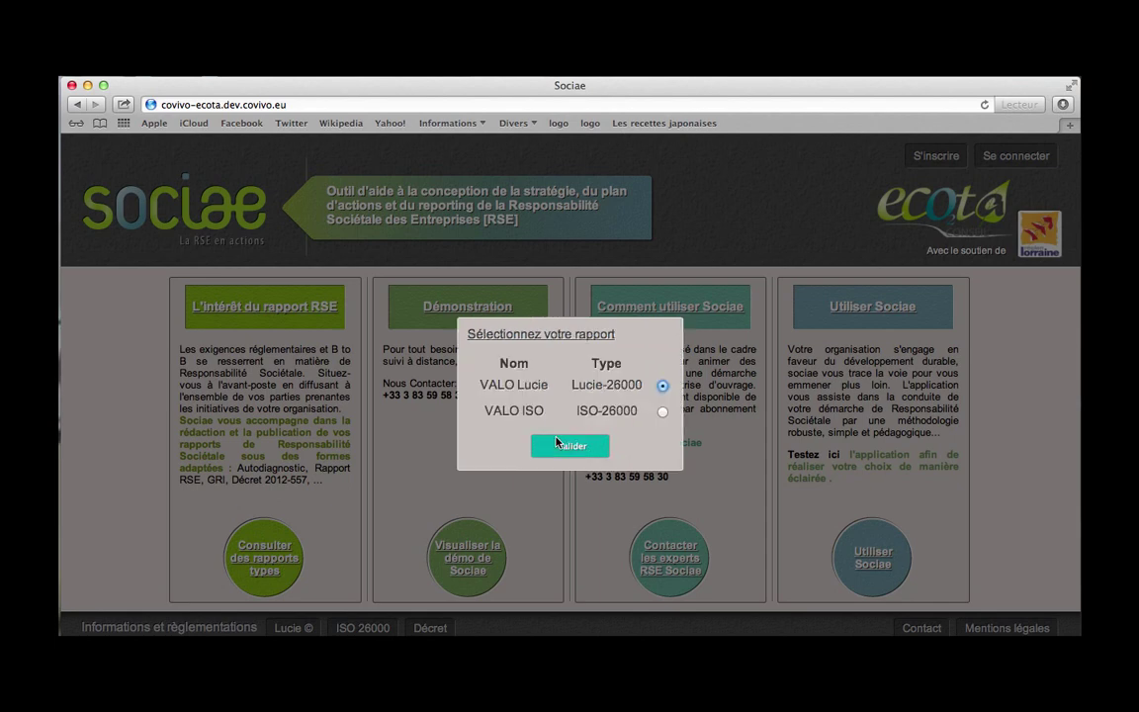
{"action": "left_click", "coordinate": [564, 446]}
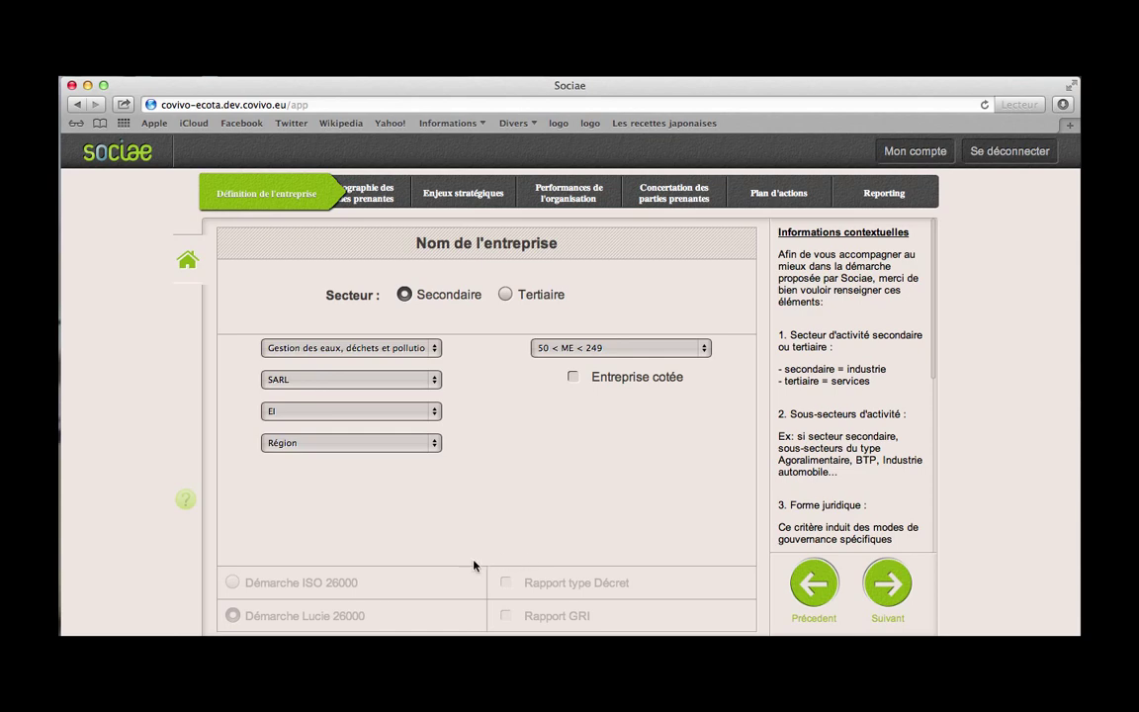
Step: Accept the company profile (Secondaire sector, SARL, 50–249 employees) and continue to stakeholder mapping
{"action": "left_click", "coordinate": [886, 585]}
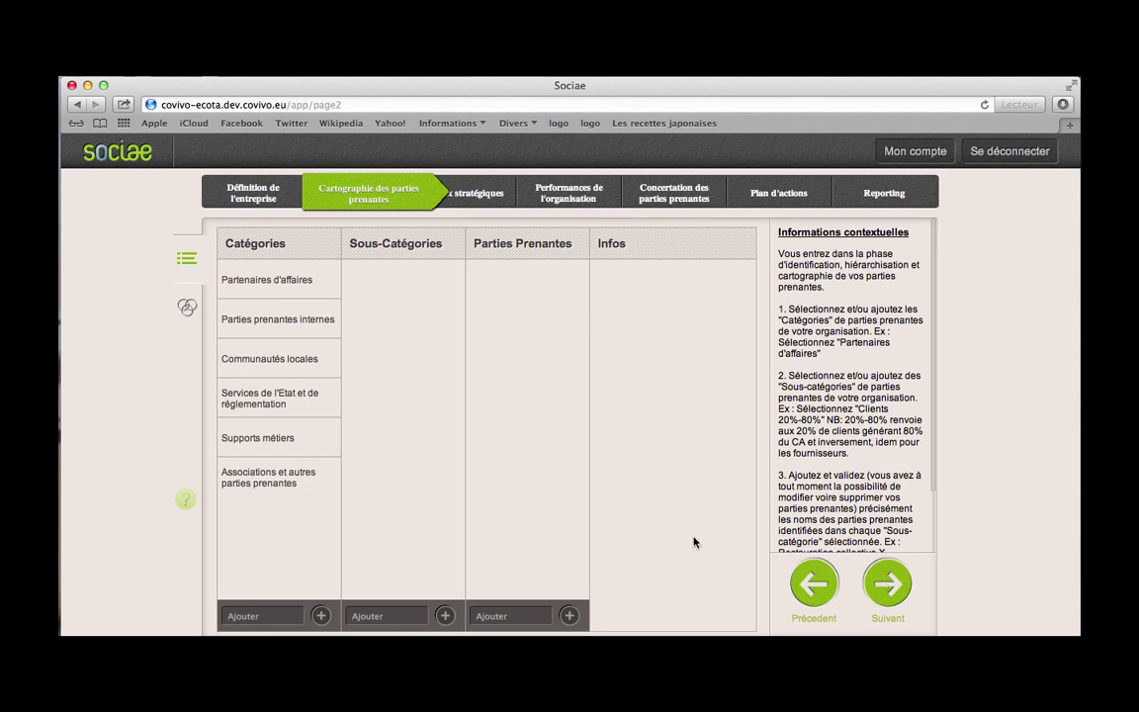
Step: Browse Partenaires d'affaires > Clients 20%-80% stakeholders, viewing Lorval's and then CCCE's details
{"action": "left_click", "coordinate": [296, 281]}
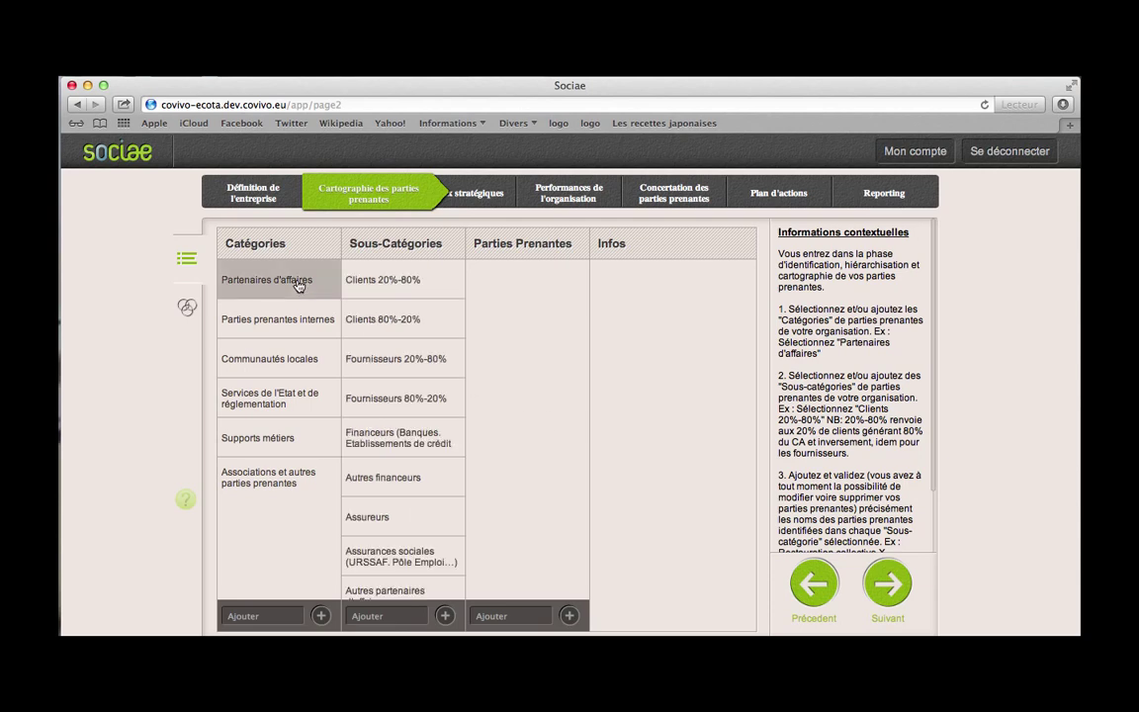
{"action": "left_click", "coordinate": [385, 282]}
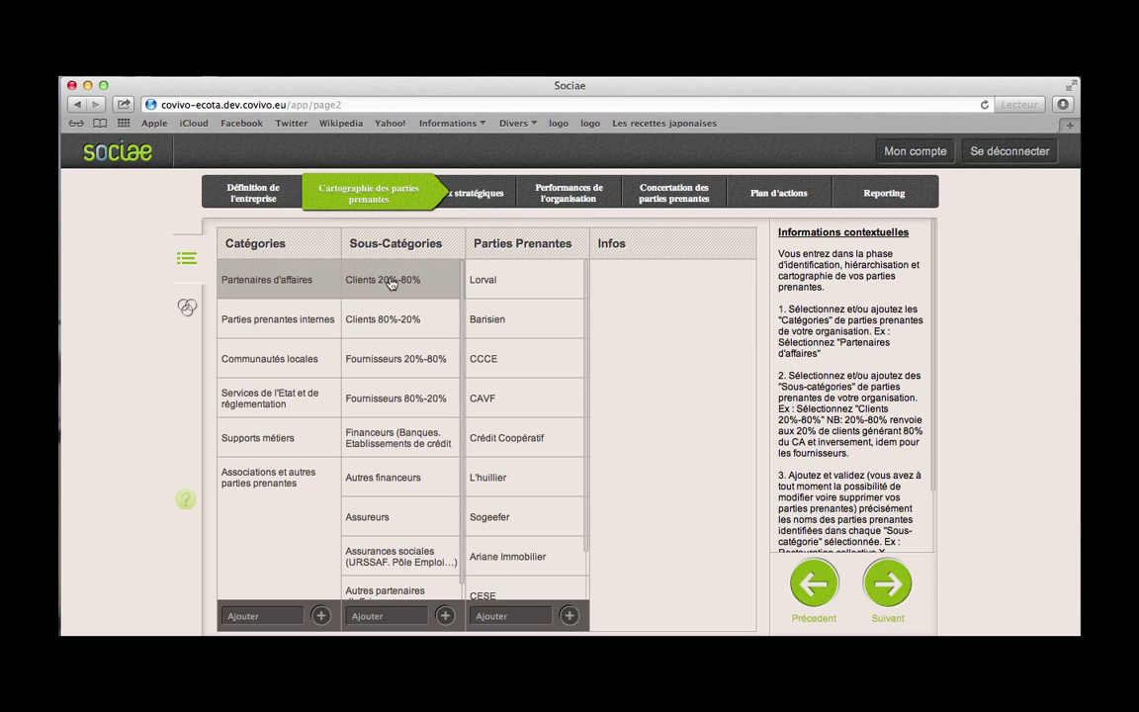
{"action": "left_click", "coordinate": [500, 282]}
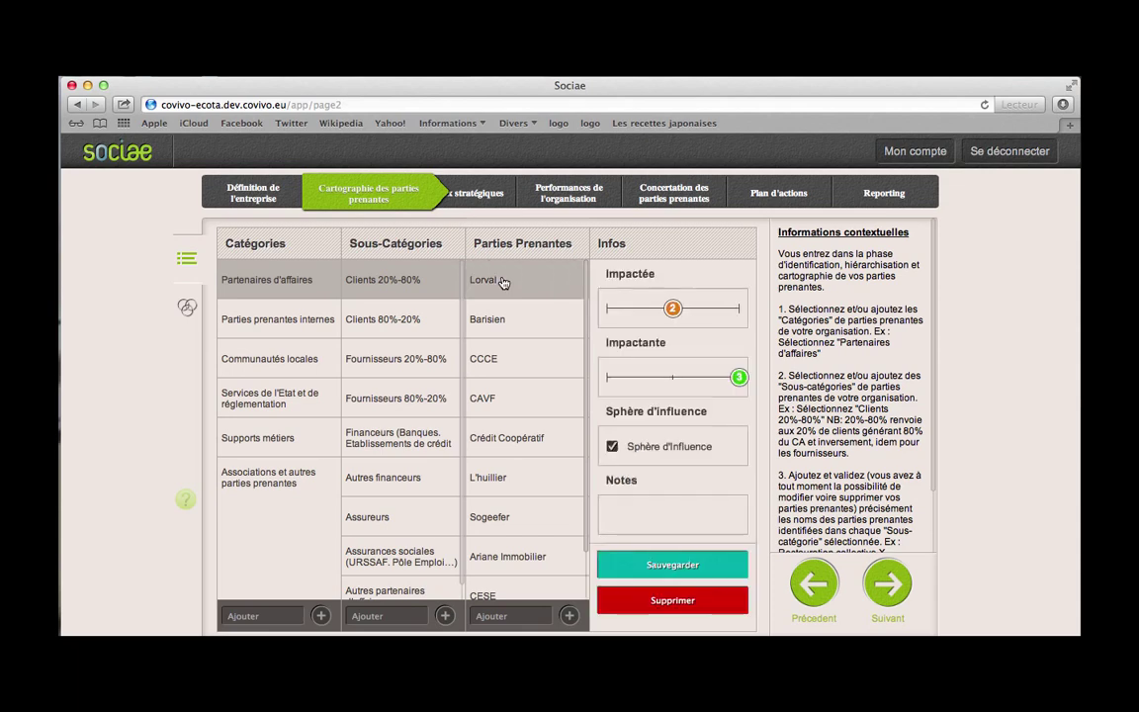
{"action": "scroll", "coordinate": [586, 361], "scroll_direction": "down", "scroll_amount": 1}
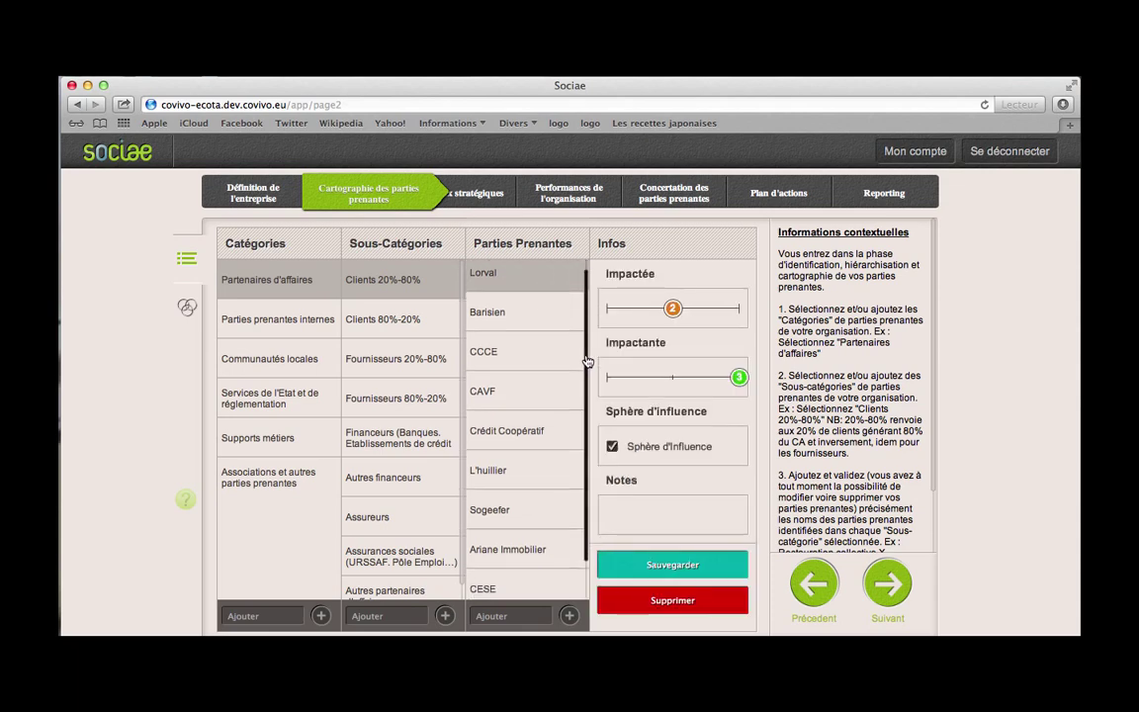
{"action": "scroll", "coordinate": [587, 361], "scroll_direction": "down", "scroll_amount": 2}
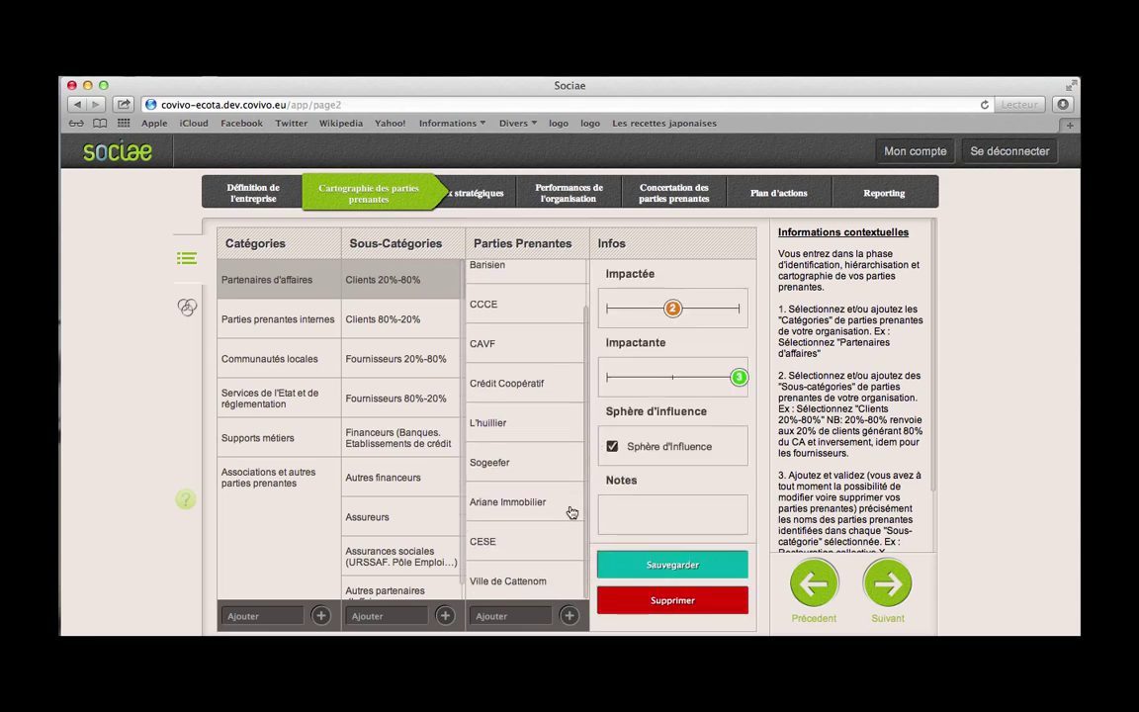
{"action": "left_click", "coordinate": [510, 616]}
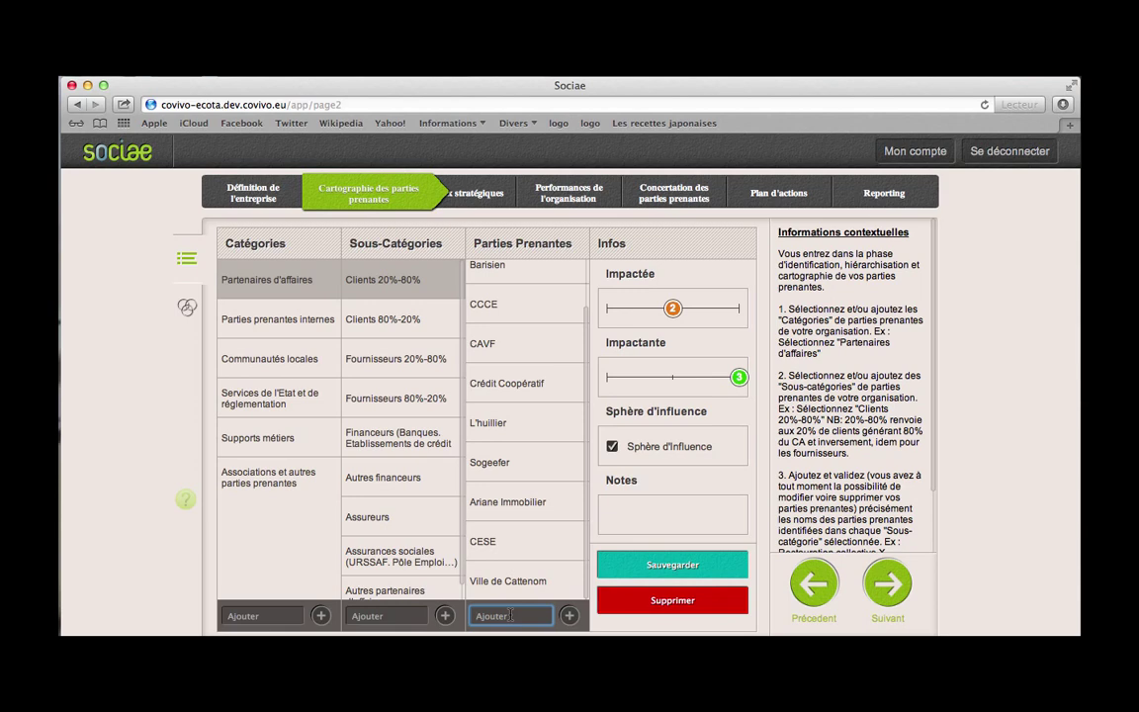
{"action": "left_click", "coordinate": [533, 314]}
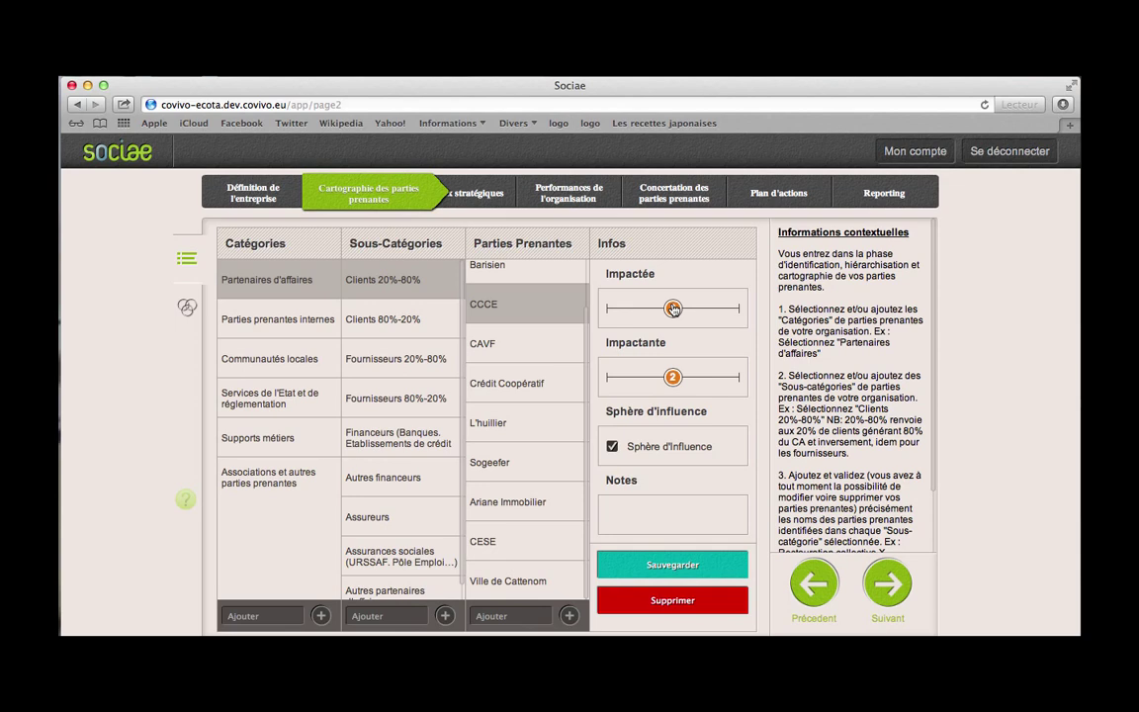
Step: Save CCCE with Impactée 2 and Impactante 2 and dismiss the confirmation
{"action": "left_click_drag", "start_coordinate": [672, 308], "coordinate": [609, 312]}
{"action": "left_click_drag", "start_coordinate": [606, 309], "coordinate": [673, 310]}
{"action": "left_click", "coordinate": [673, 382]}
{"action": "left_click", "coordinate": [672, 571]}
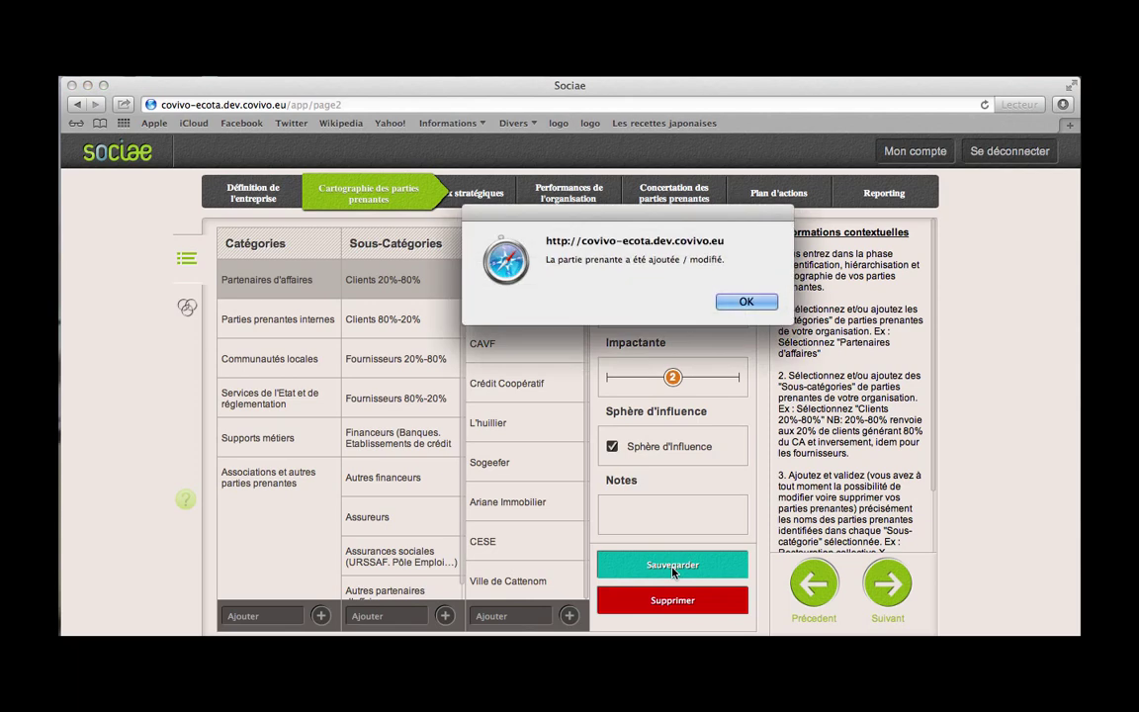
{"action": "left_click", "coordinate": [753, 303]}
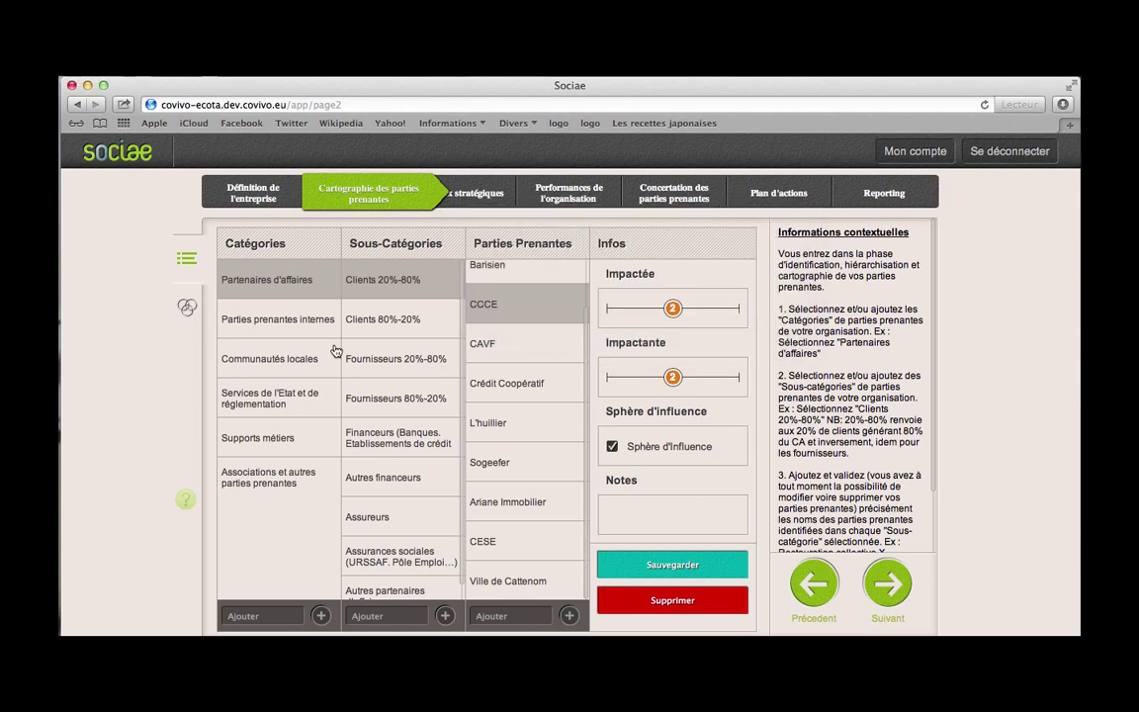
Step: Review the map's Interne, Chaîne de Valeur and Sphère d'Influence zones, then proceed to Enjeux Stratégiques
{"action": "left_click", "coordinate": [187, 309]}
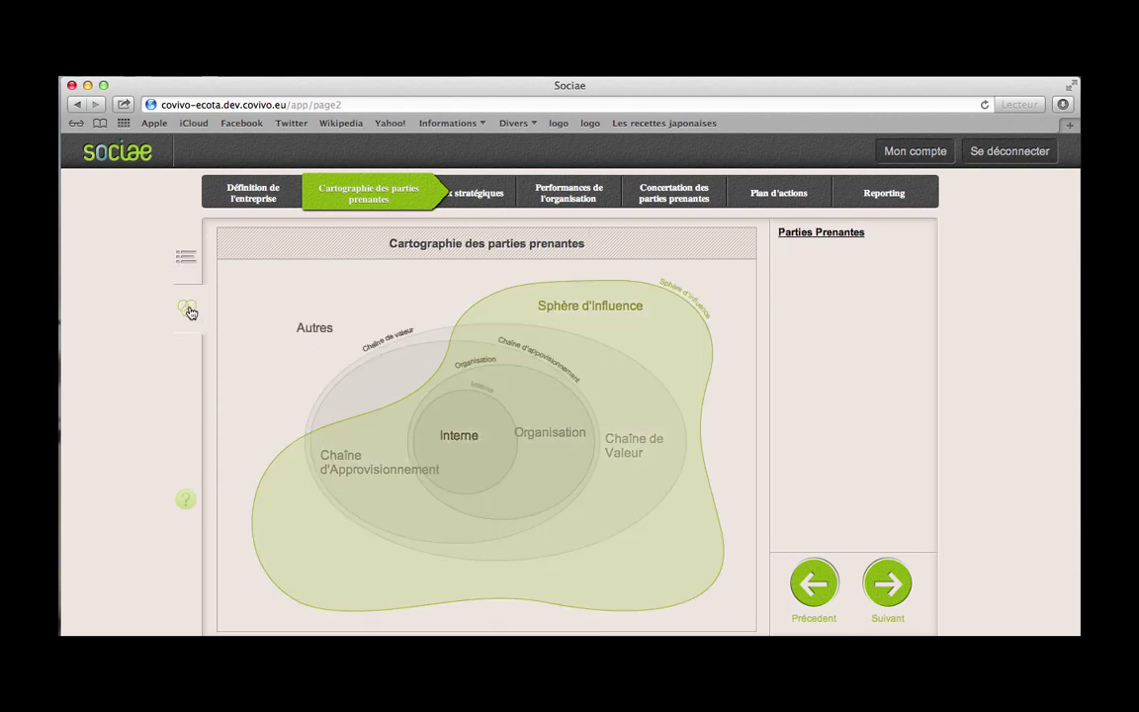
{"action": "left_click", "coordinate": [467, 442]}
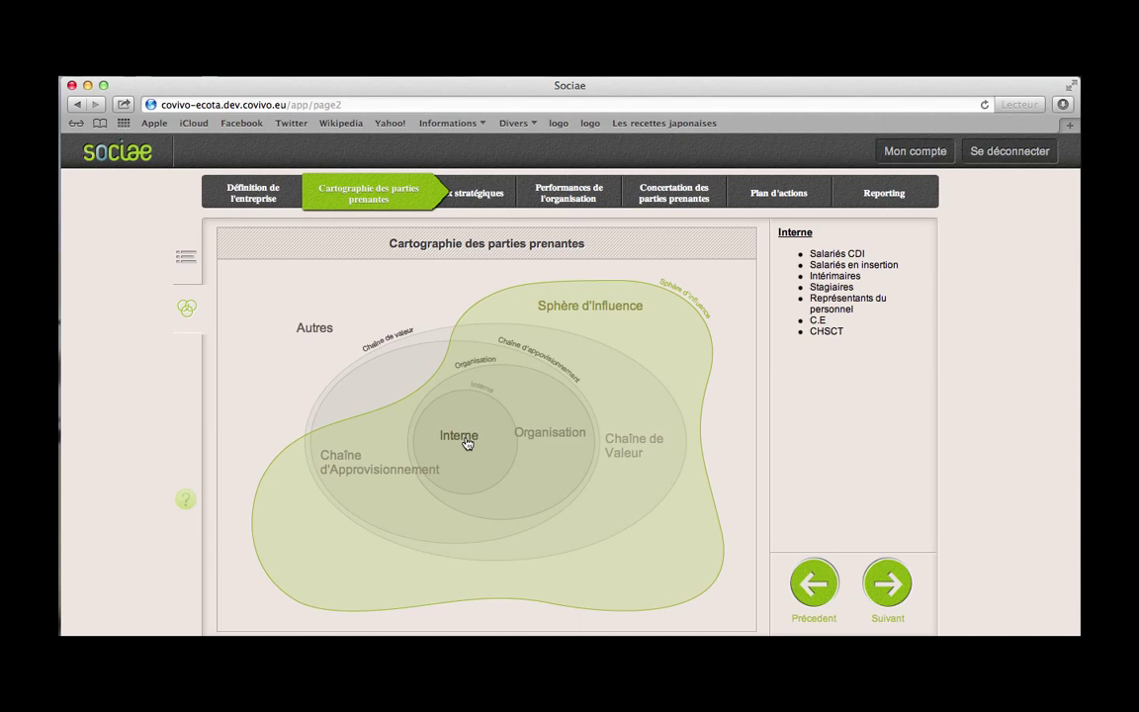
{"action": "left_click", "coordinate": [632, 447]}
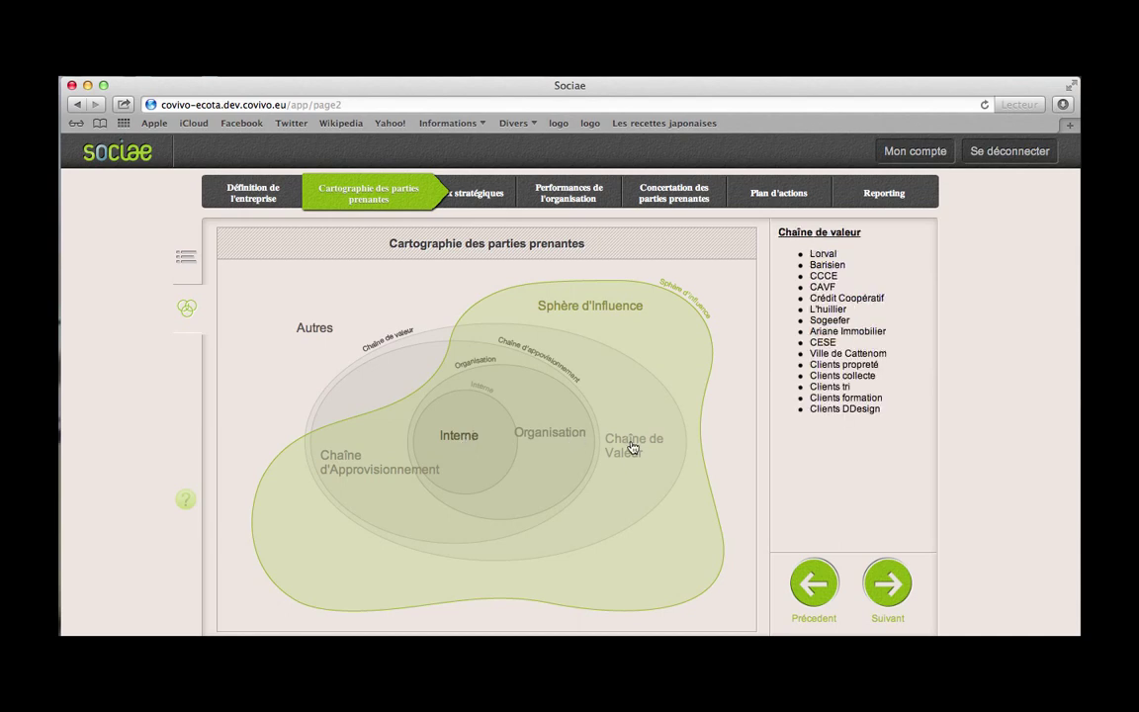
{"action": "left_click", "coordinate": [611, 311]}
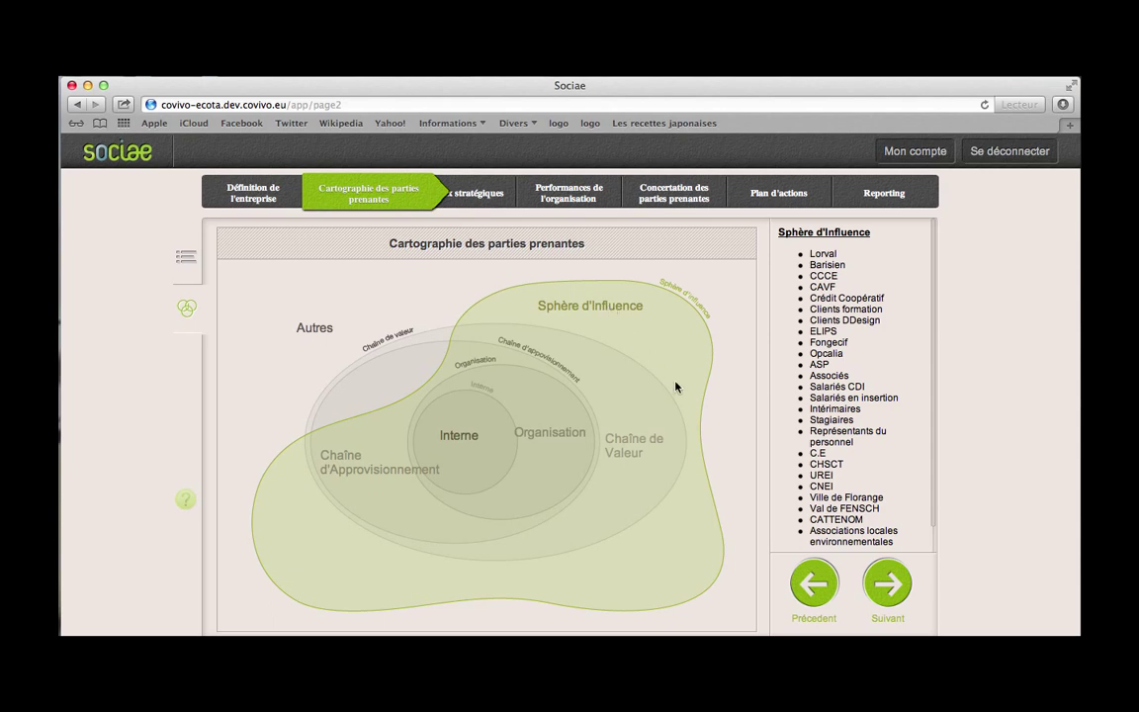
{"action": "left_click", "coordinate": [889, 590]}
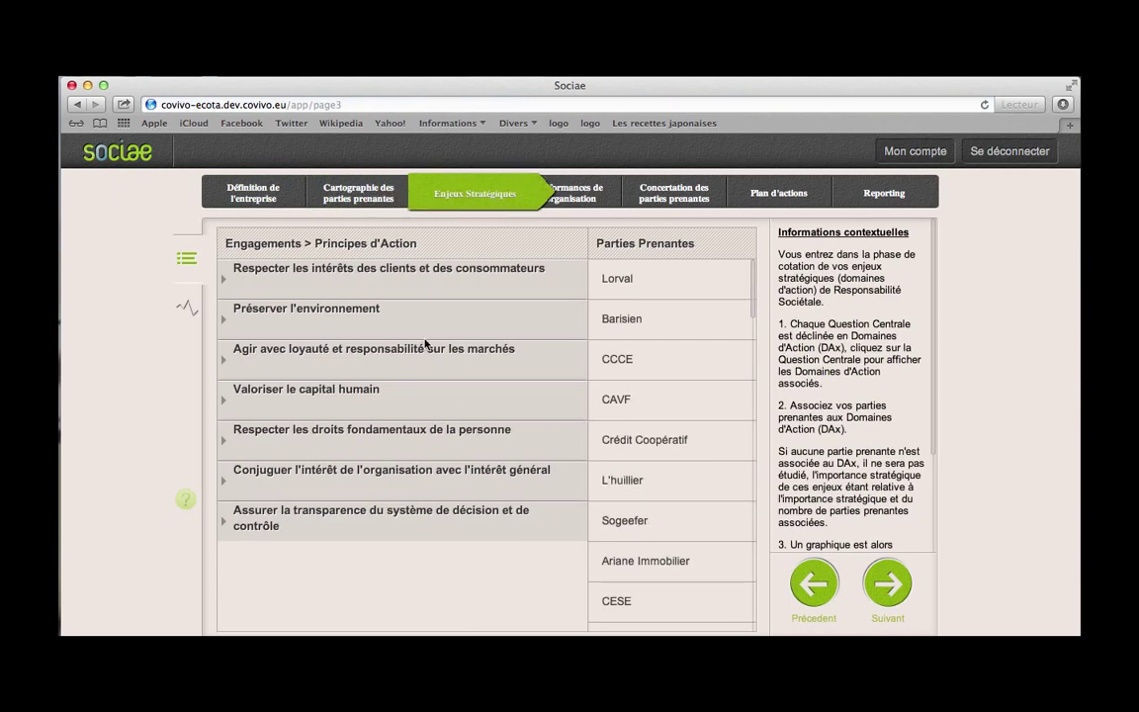
Step: Expand the consumer-interest commitment and inspect stakeholders linked to Santé et Sécu Conso
{"action": "left_click", "coordinate": [377, 283]}
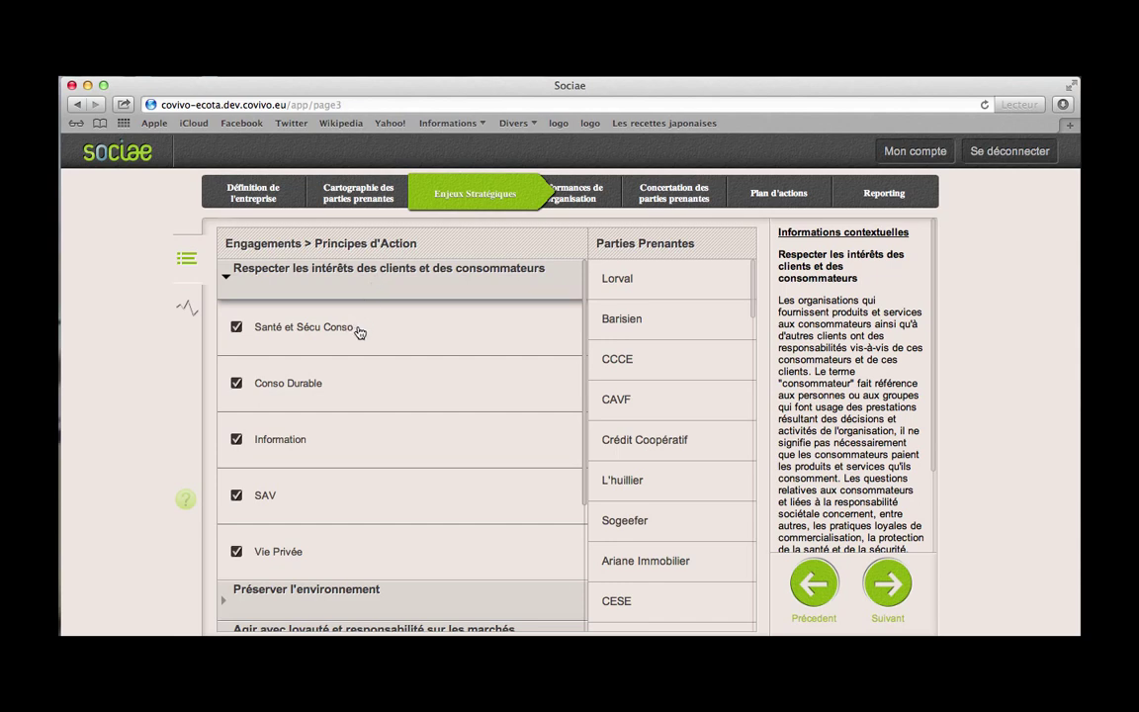
{"action": "left_click", "coordinate": [359, 333]}
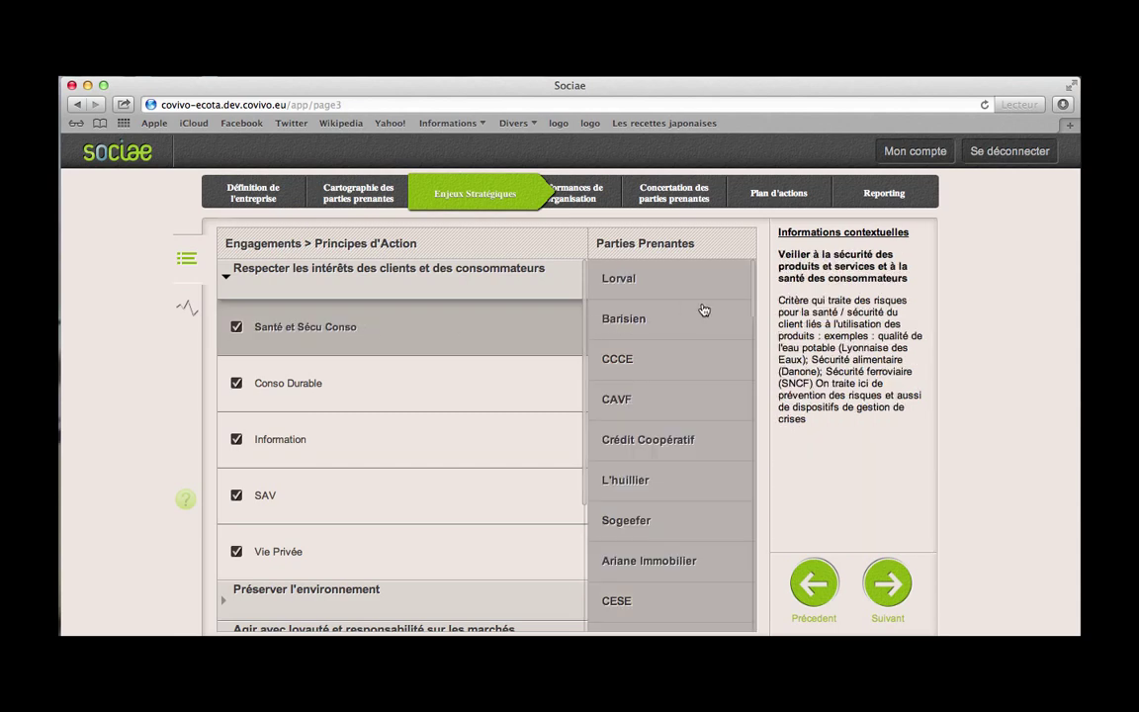
{"action": "mouse_move", "coordinate": [754, 287]}
{"action": "left_click_drag", "start_coordinate": [754, 295], "coordinate": [752, 342]}
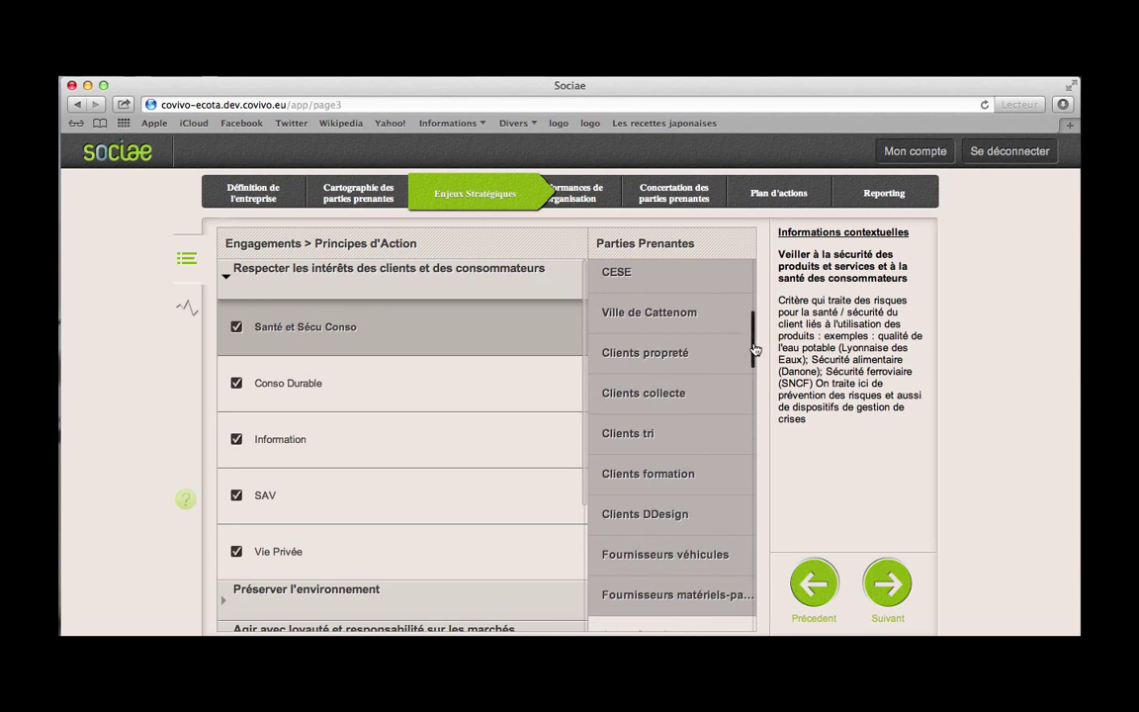
{"action": "mouse_move", "coordinate": [753, 349]}
{"action": "left_mouse_down"}
{"action": "mouse_move", "coordinate": [755, 310]}
{"action": "mouse_move", "coordinate": [754, 334]}
{"action": "left_mouse_up"}
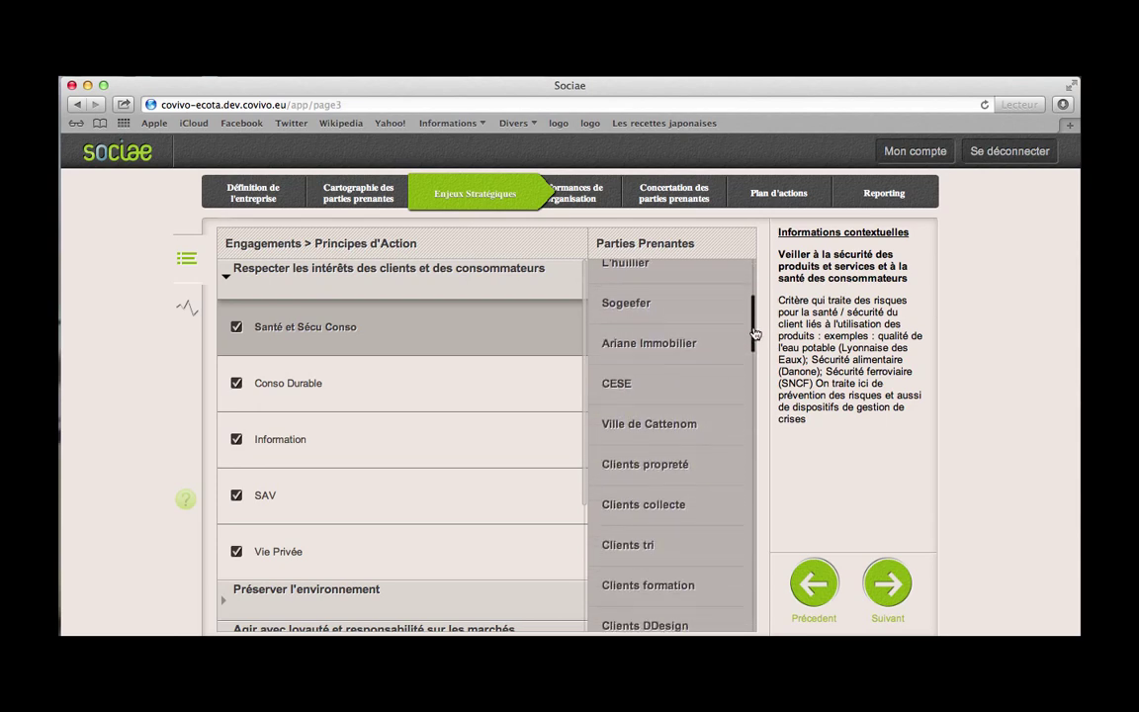
{"action": "scroll", "coordinate": [754, 334], "scroll_direction": "down", "scroll_amount": 5}
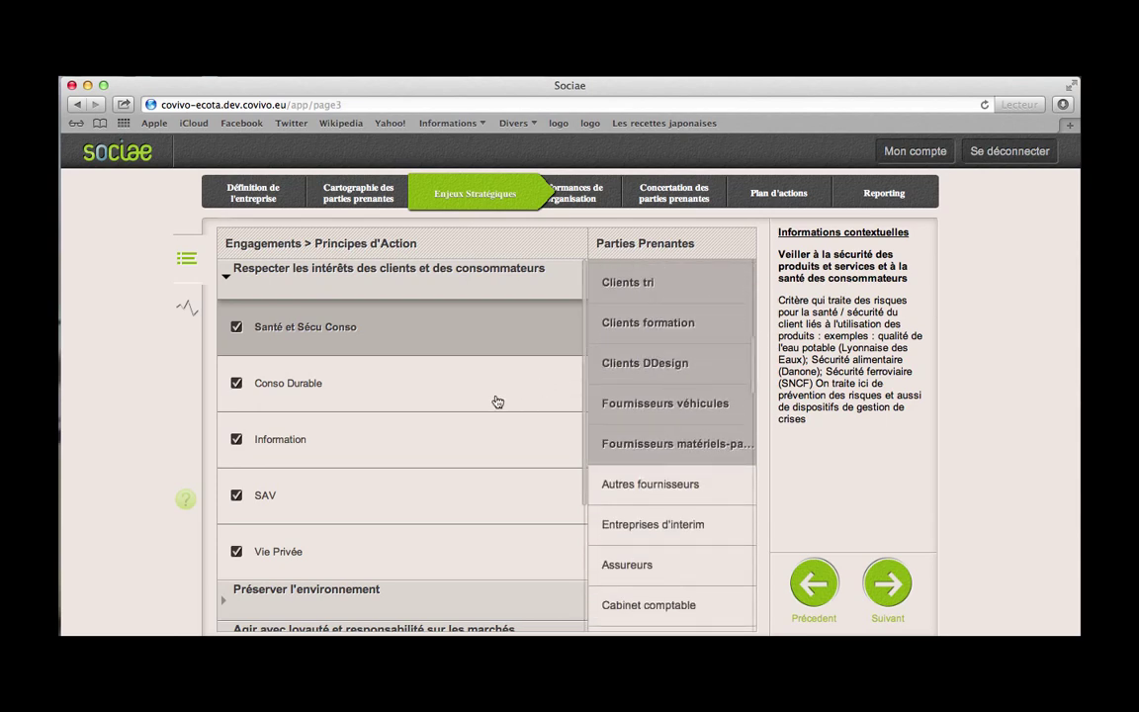
Step: Check Cadre protection stakeholders under Préserver l'environnement and display the action-domain importance chart
{"action": "left_click", "coordinate": [400, 593]}
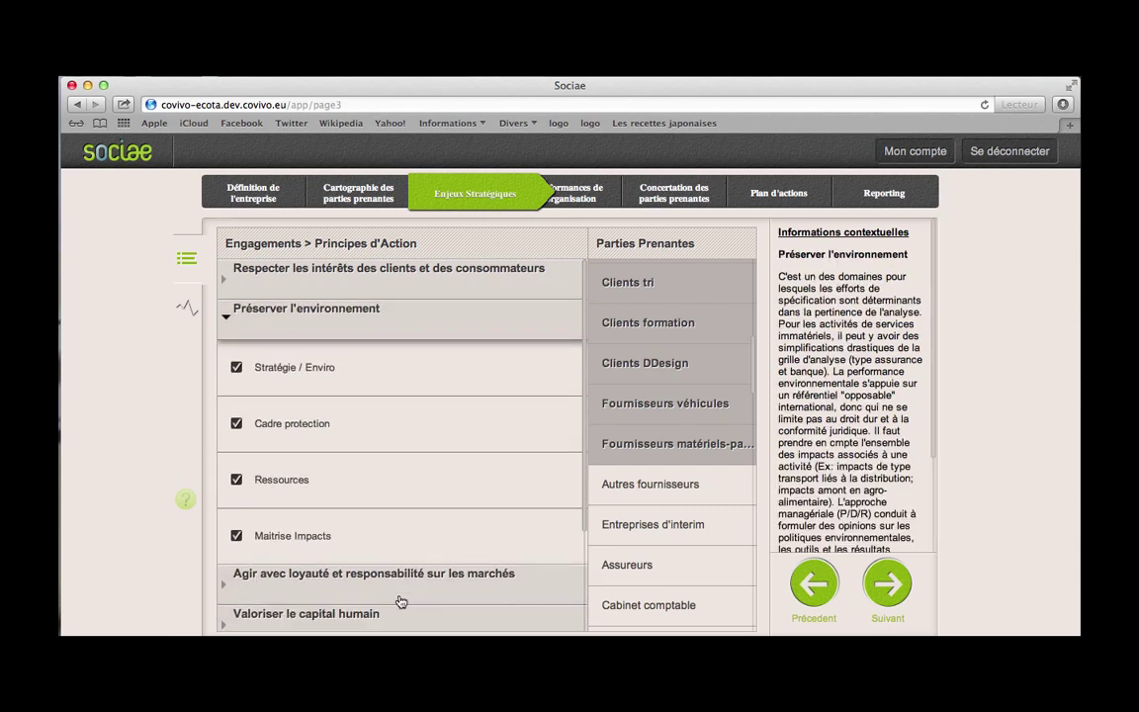
{"action": "left_click", "coordinate": [392, 436]}
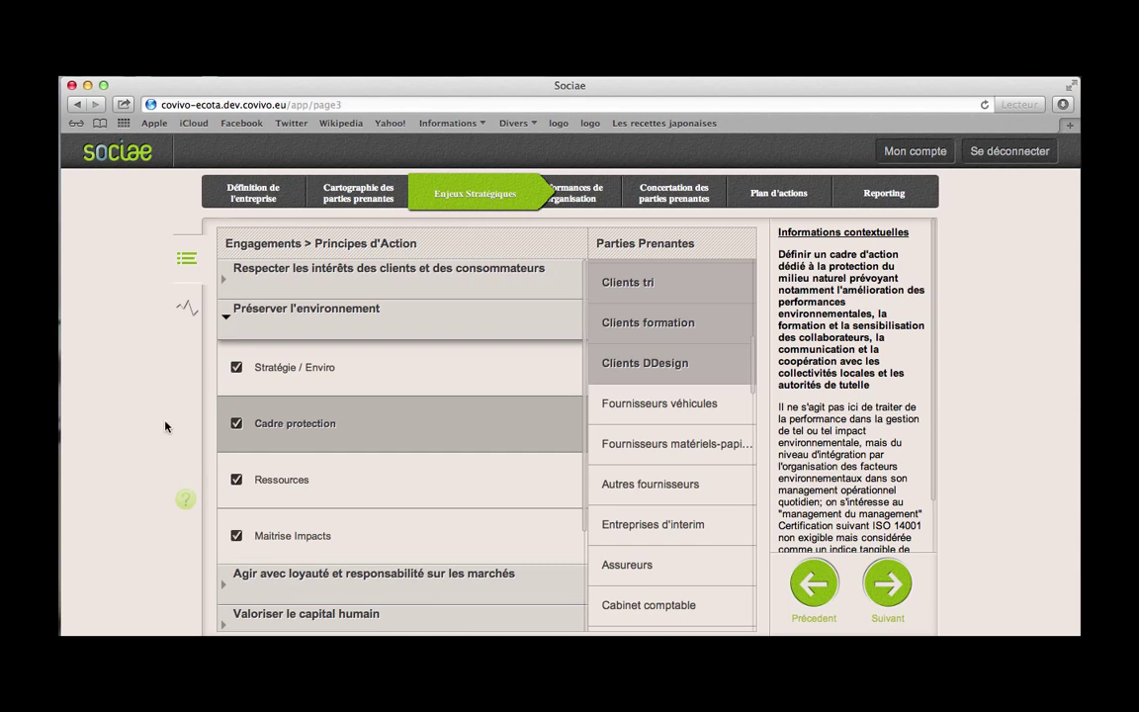
{"action": "left_click", "coordinate": [187, 311]}
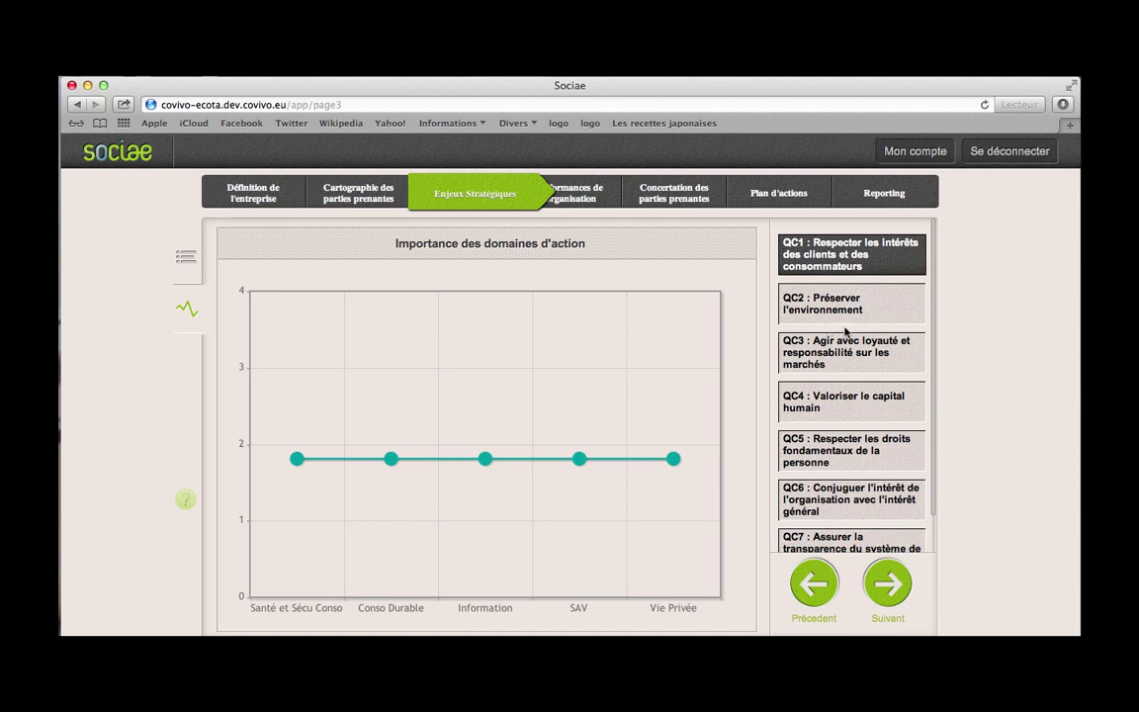
Step: Compare QC3 and QC5 domain ratings: Respect Collectifs, Droits fondamentaux at 3; Egalité, Travail illégal near 1.8
{"action": "left_click", "coordinate": [828, 355]}
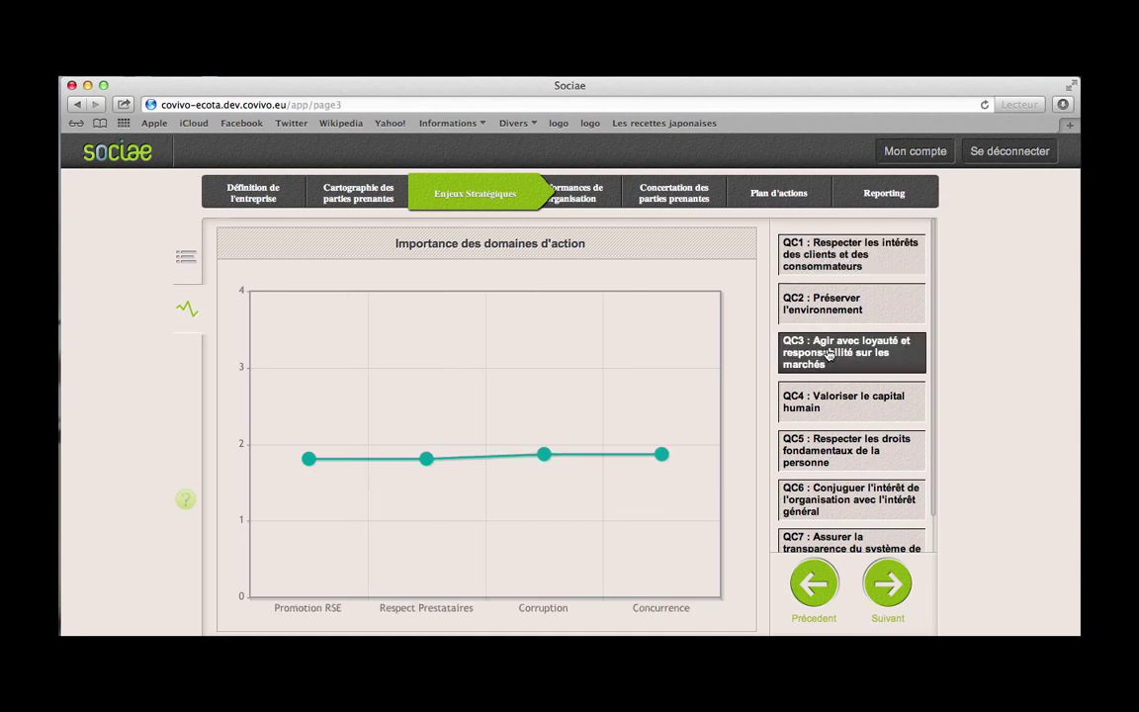
{"action": "left_click", "coordinate": [815, 454]}
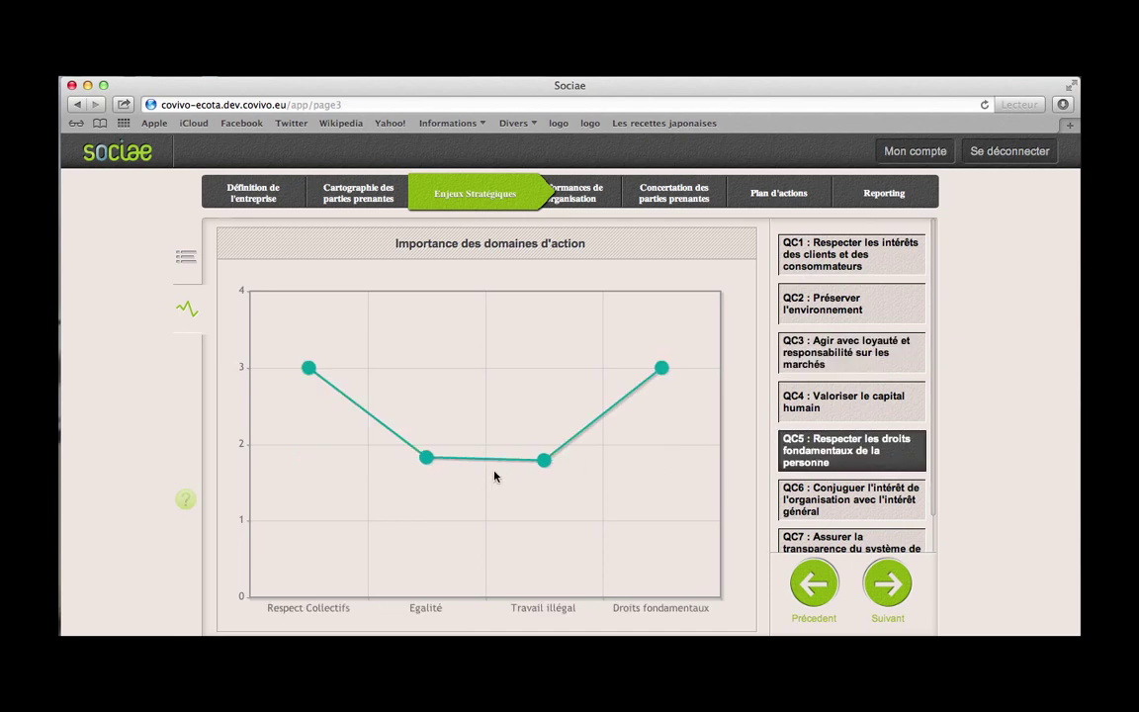
{"action": "mouse_move", "coordinate": [663, 374]}
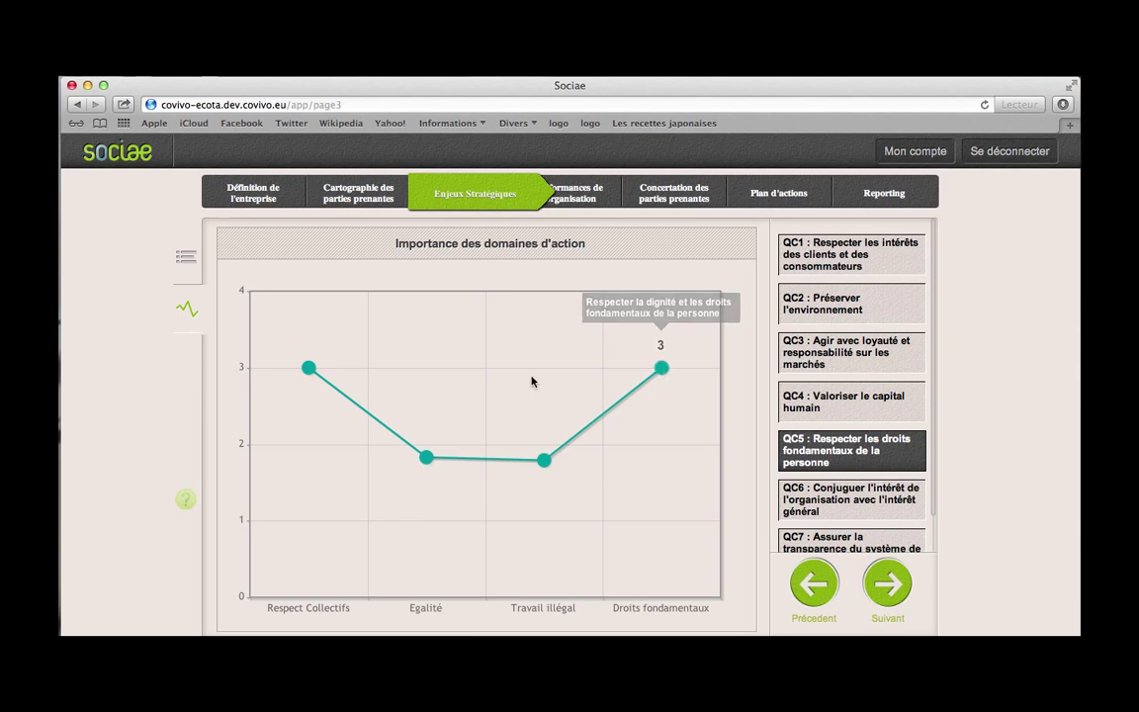
{"action": "mouse_move", "coordinate": [310, 370]}
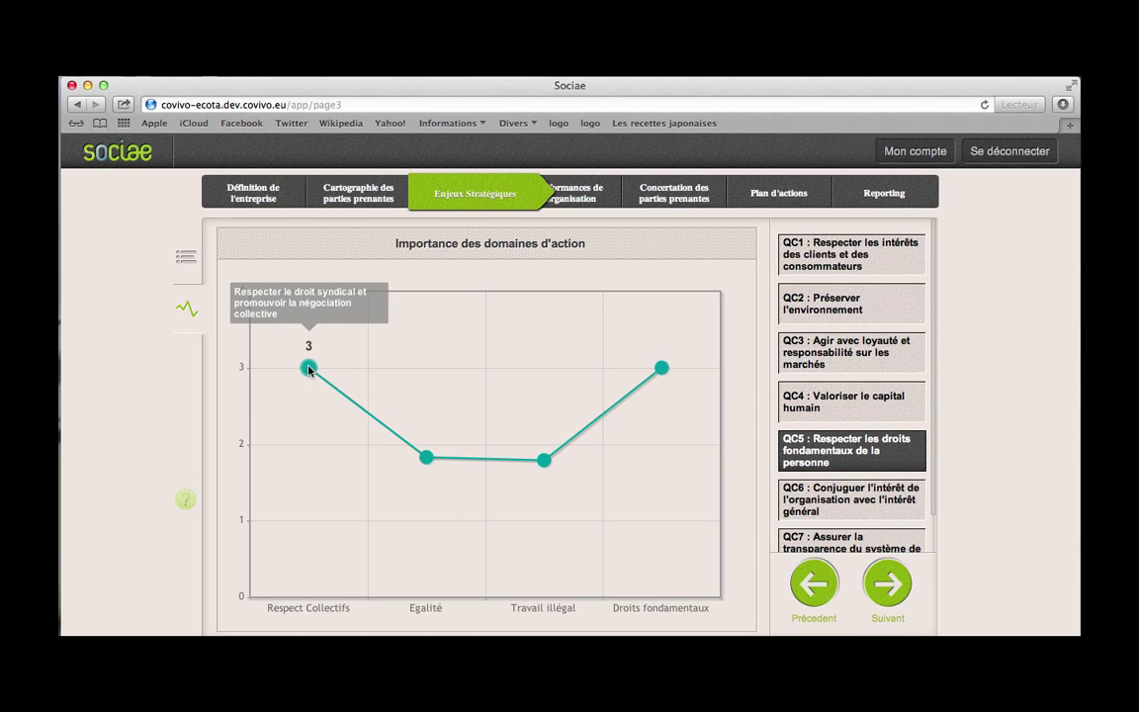
{"action": "mouse_move", "coordinate": [427, 461]}
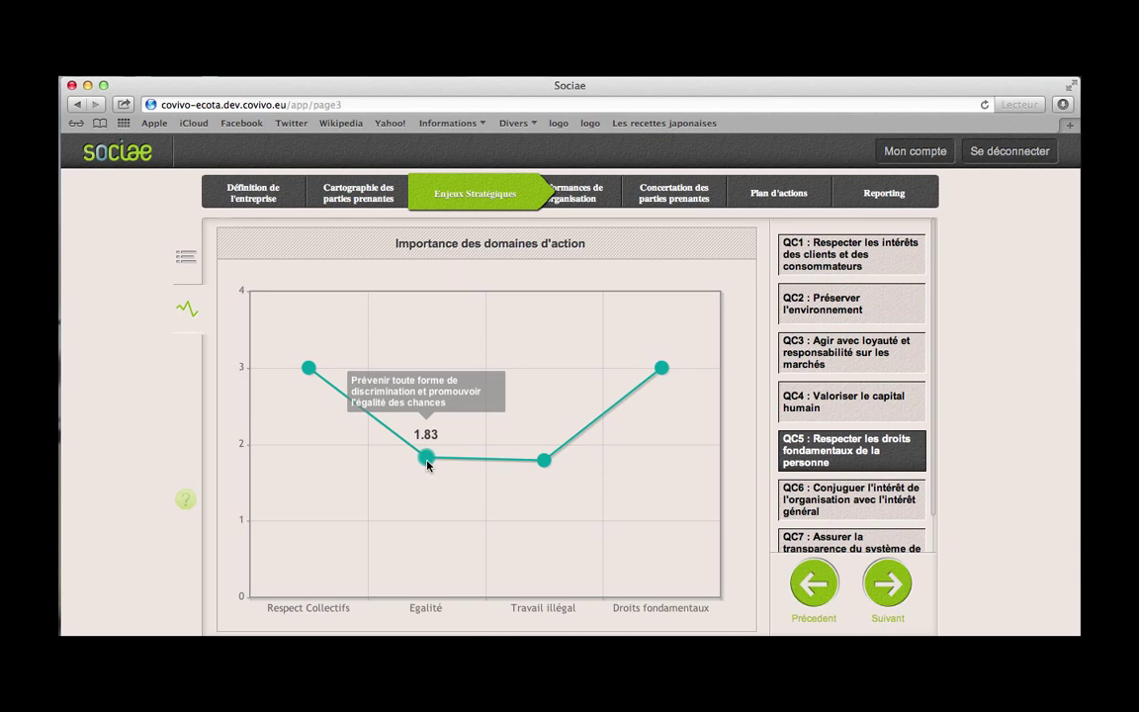
{"action": "mouse_move", "coordinate": [538, 467]}
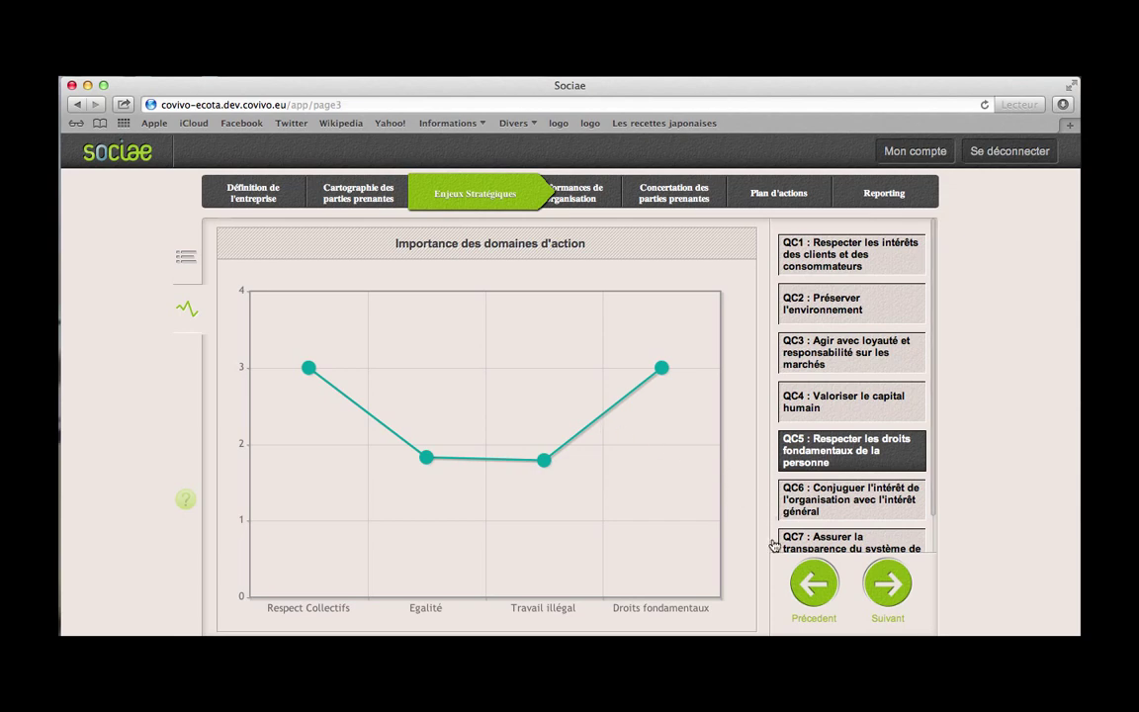
Step: On the performance step, rate Engagement 1's DA1 at level 2 and review DA2 and DA3
{"action": "left_click", "coordinate": [886, 587]}
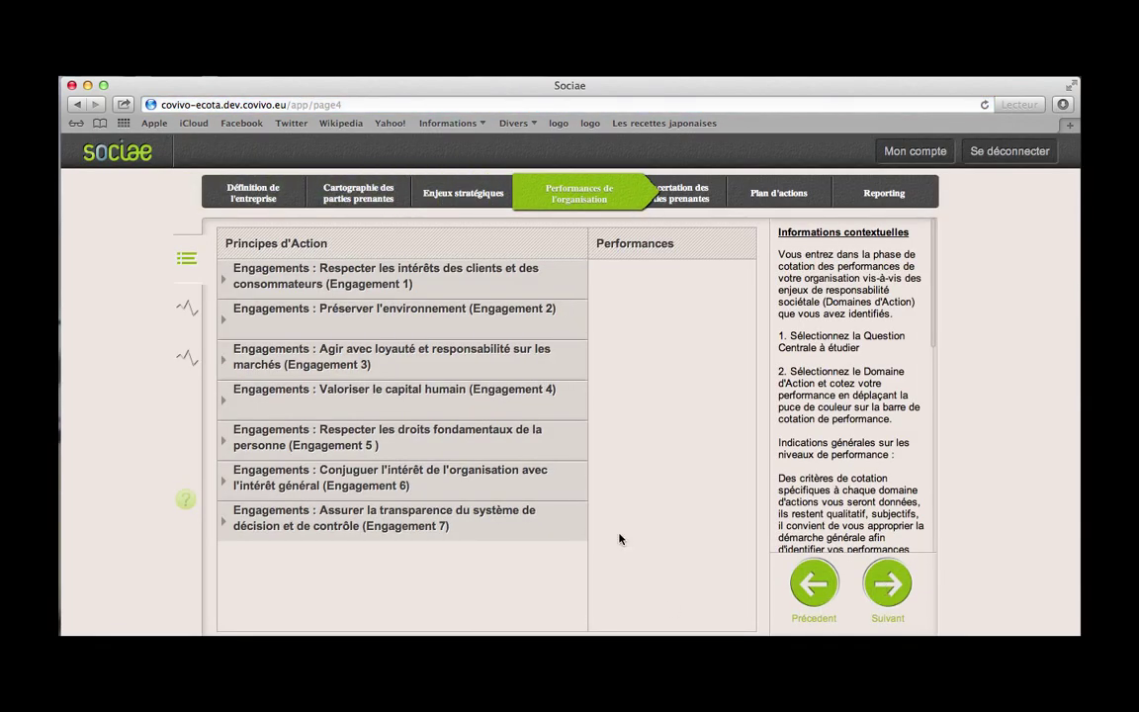
{"action": "left_click", "coordinate": [431, 286]}
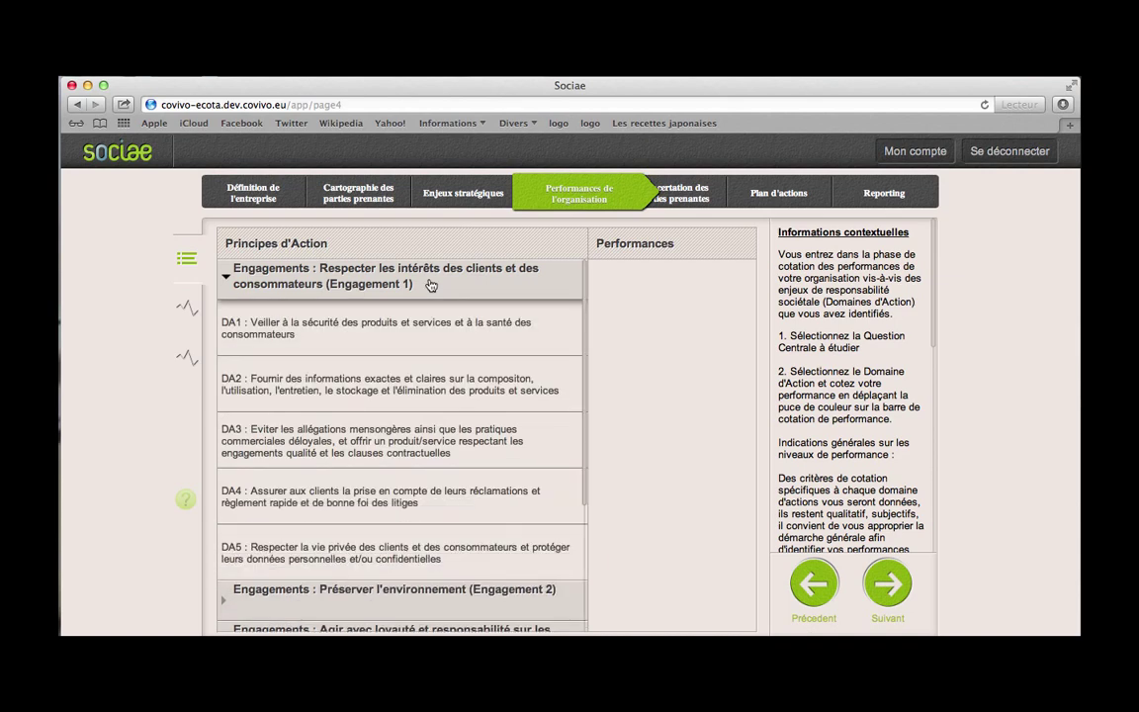
{"action": "left_click", "coordinate": [423, 330]}
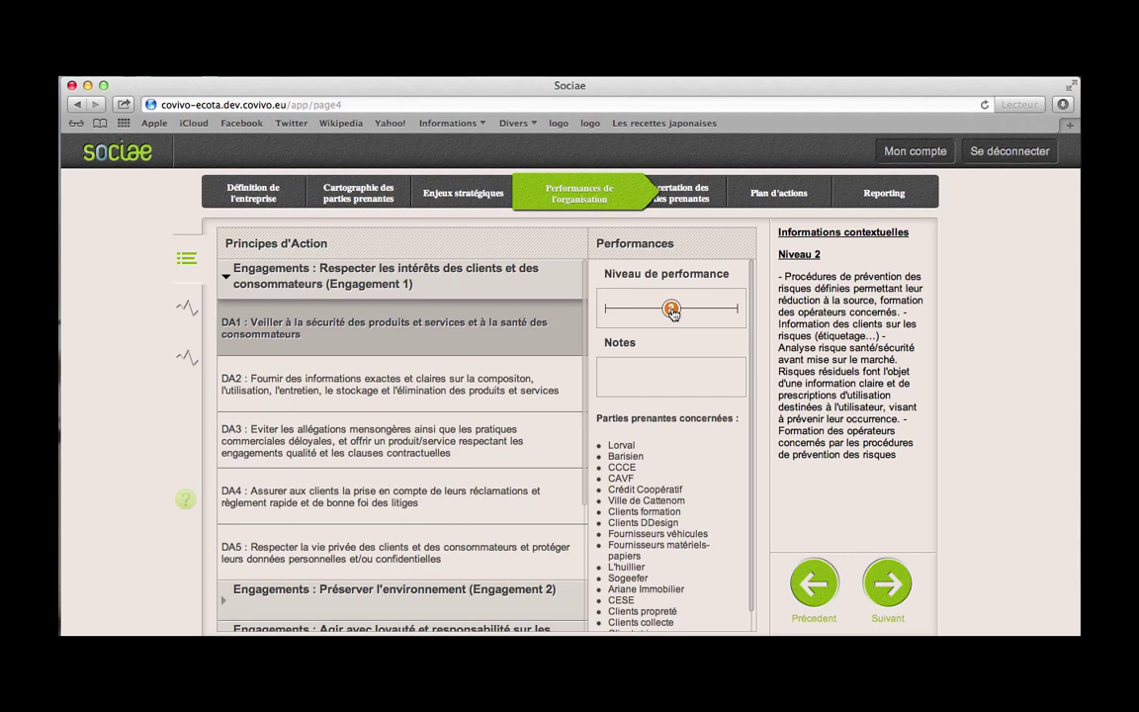
{"action": "mouse_move", "coordinate": [671, 311]}
{"action": "left_mouse_down"}
{"action": "mouse_move", "coordinate": [607, 312]}
{"action": "mouse_move", "coordinate": [668, 309]}
{"action": "mouse_move", "coordinate": [672, 321]}
{"action": "left_mouse_up"}
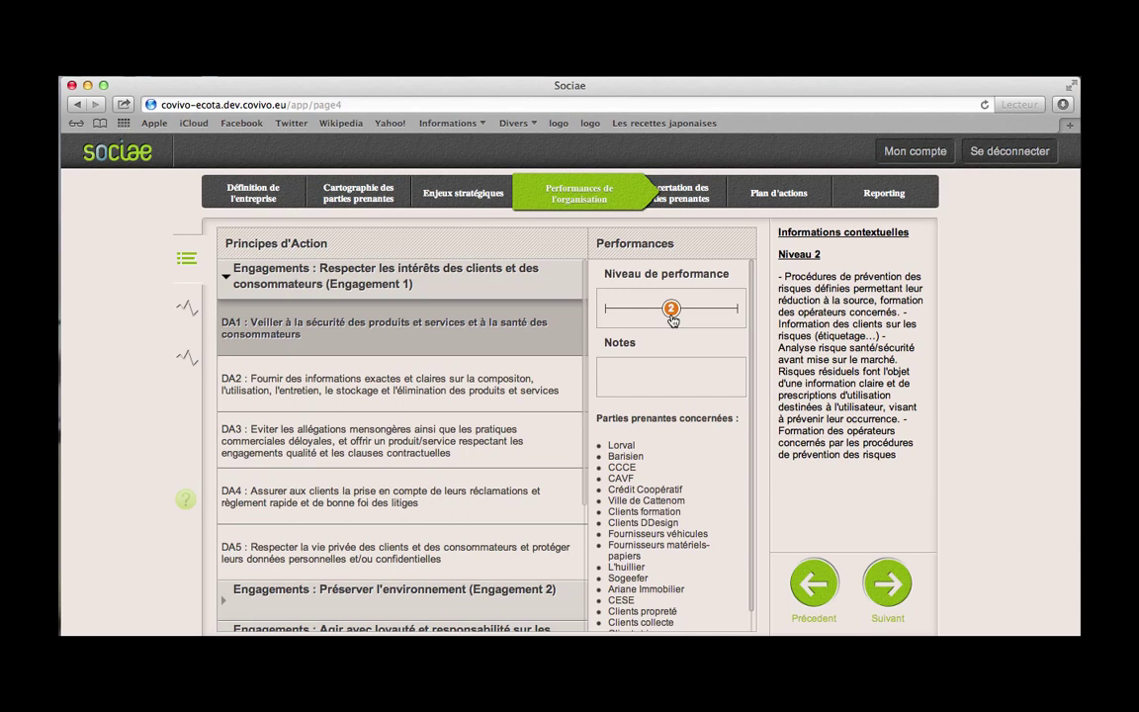
{"action": "left_click", "coordinate": [466, 386]}
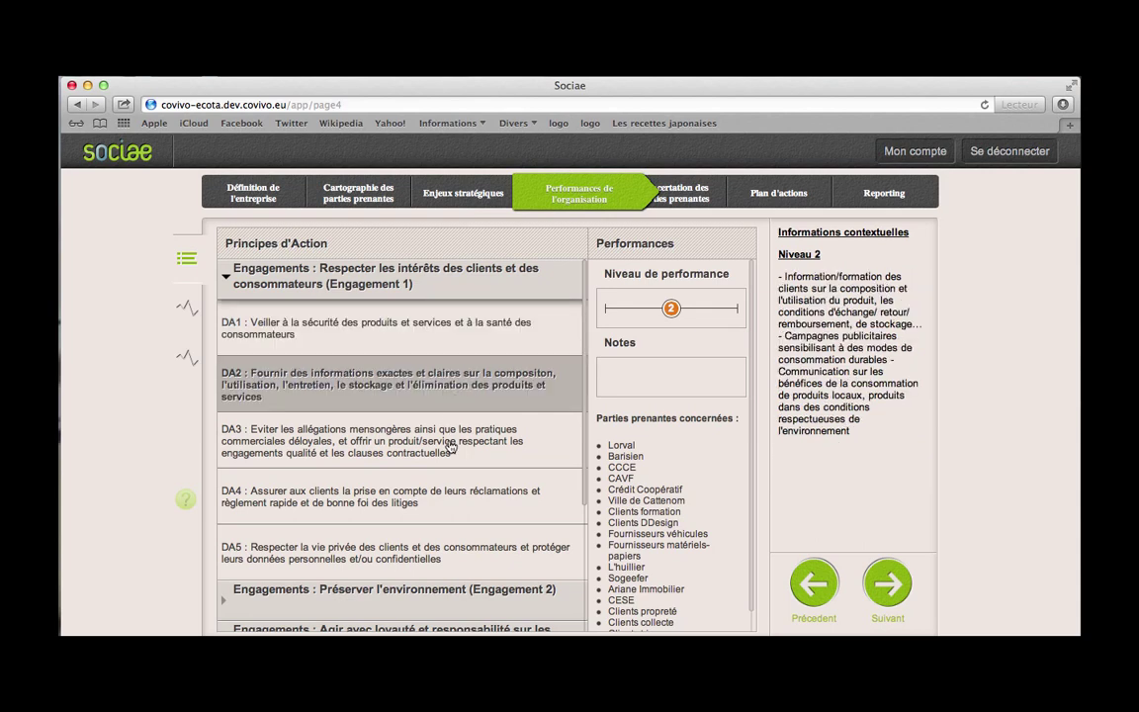
{"action": "left_click", "coordinate": [410, 430]}
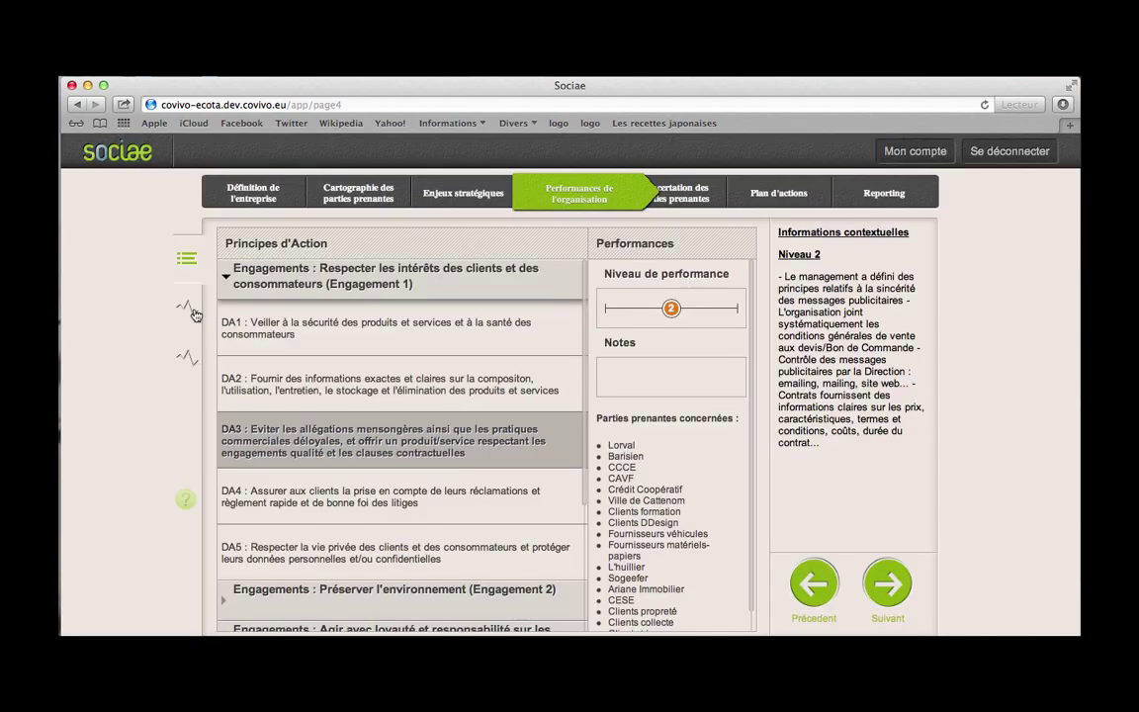
Step: Show the per-question performance radar, then the overall seven-engagement Performances RSE radar
{"action": "left_click", "coordinate": [187, 309]}
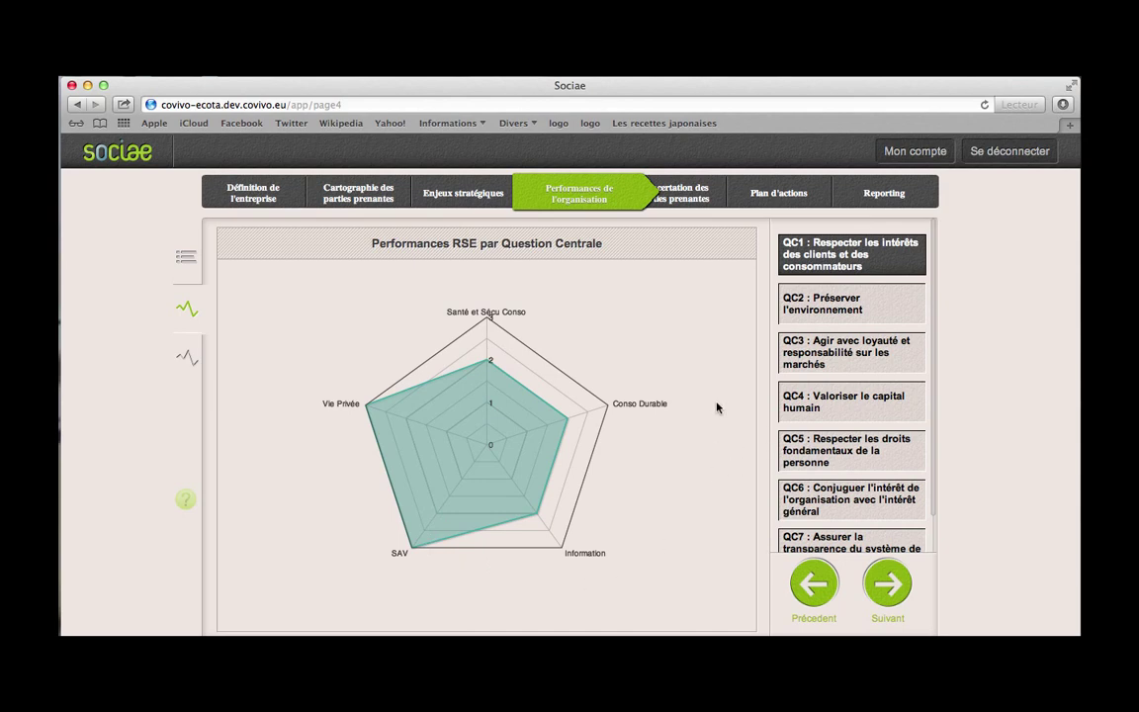
{"action": "left_click", "coordinate": [190, 359]}
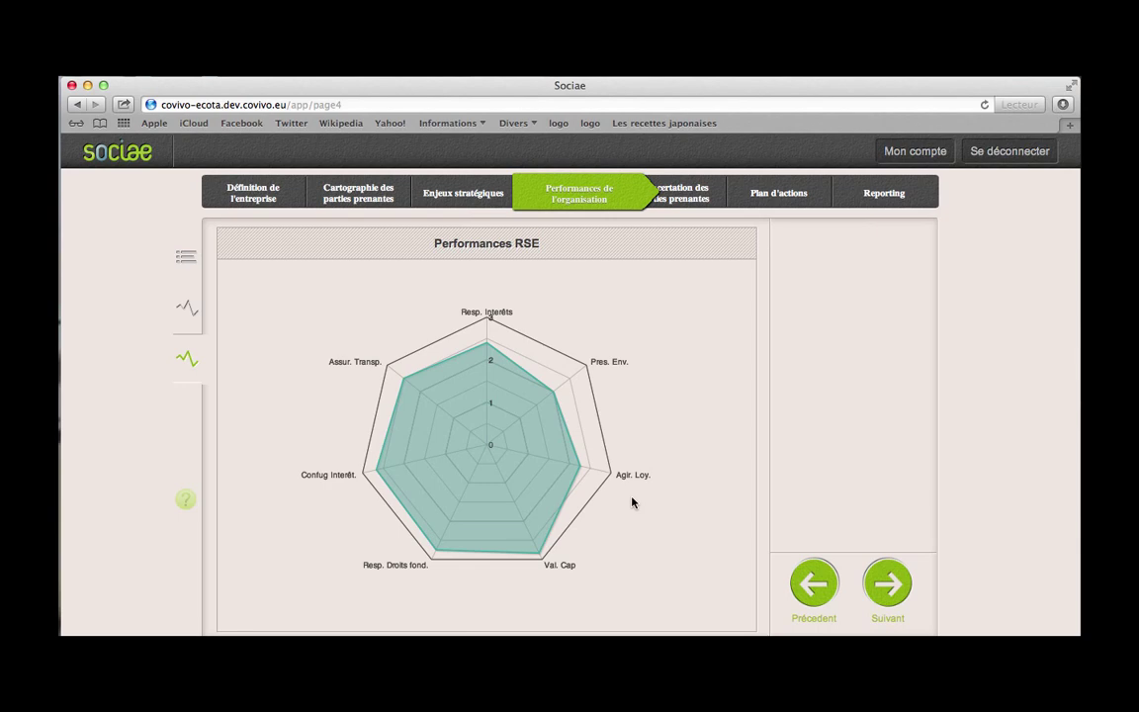
Step: Advance to Concertation des parties prenantes and scroll the E-mailing panel's stakeholder list
{"action": "left_click", "coordinate": [884, 582]}
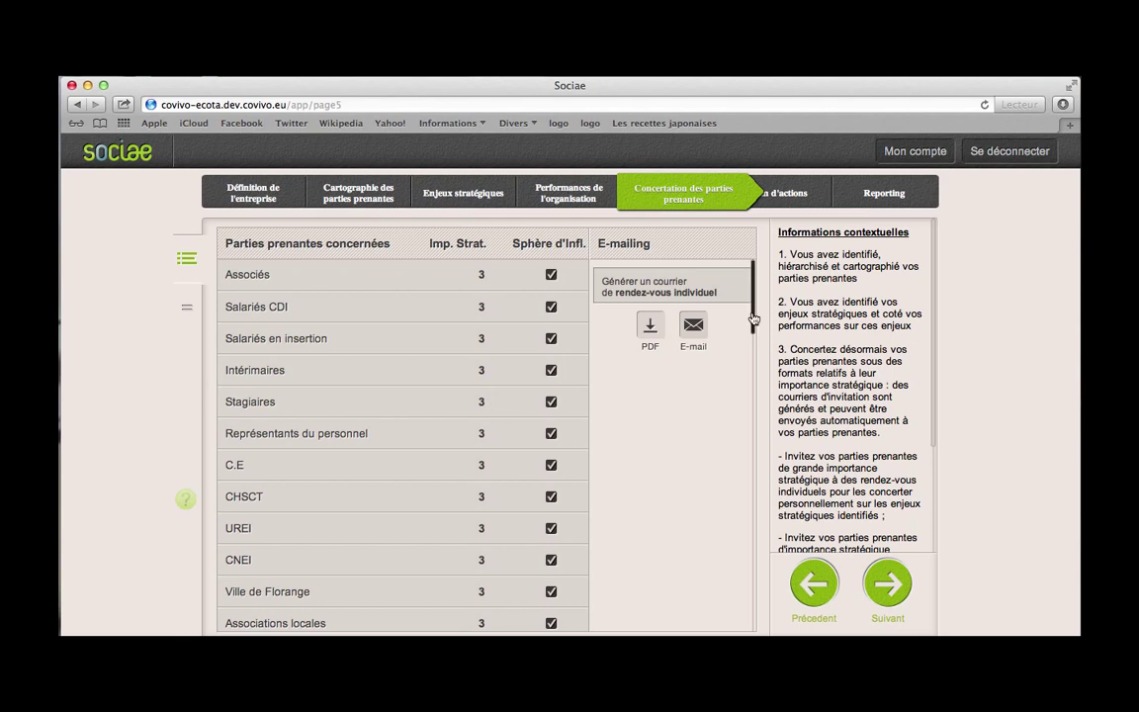
{"action": "mouse_move", "coordinate": [753, 318]}
{"action": "left_mouse_down"}
{"action": "mouse_move", "coordinate": [721, 351]}
{"action": "mouse_move", "coordinate": [754, 318]}
{"action": "left_mouse_up"}
{"action": "left_click_drag", "start_coordinate": [753, 318], "coordinate": [754, 525]}
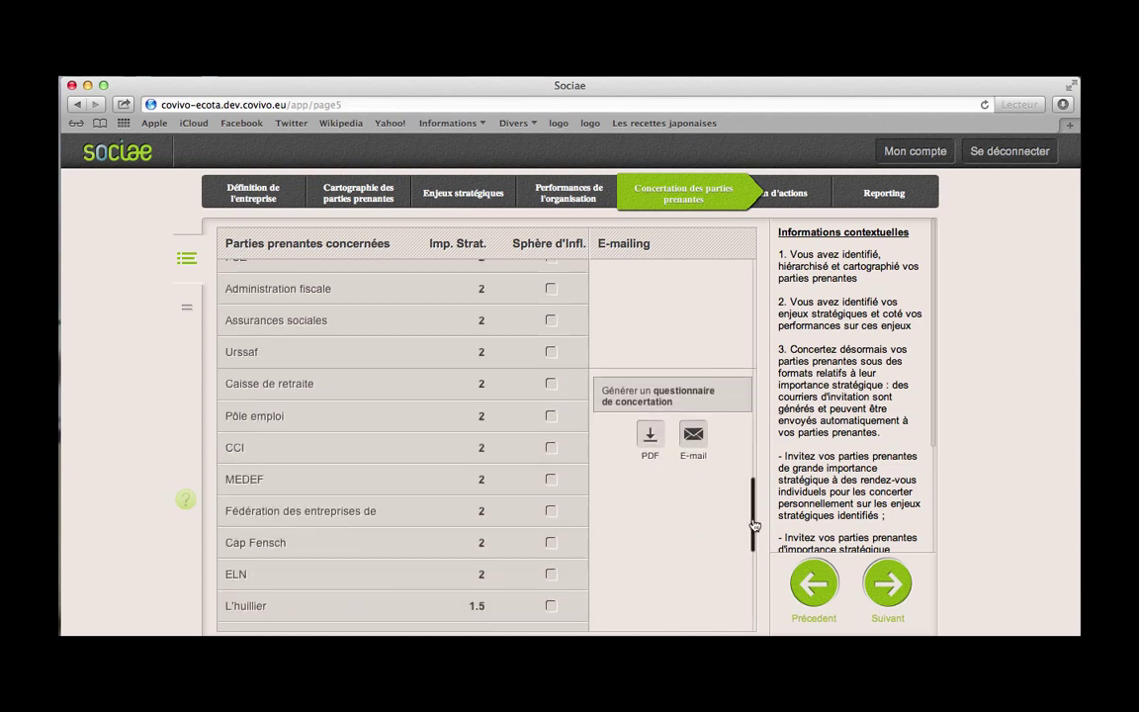
{"action": "left_click_drag", "start_coordinate": [753, 525], "coordinate": [754, 267]}
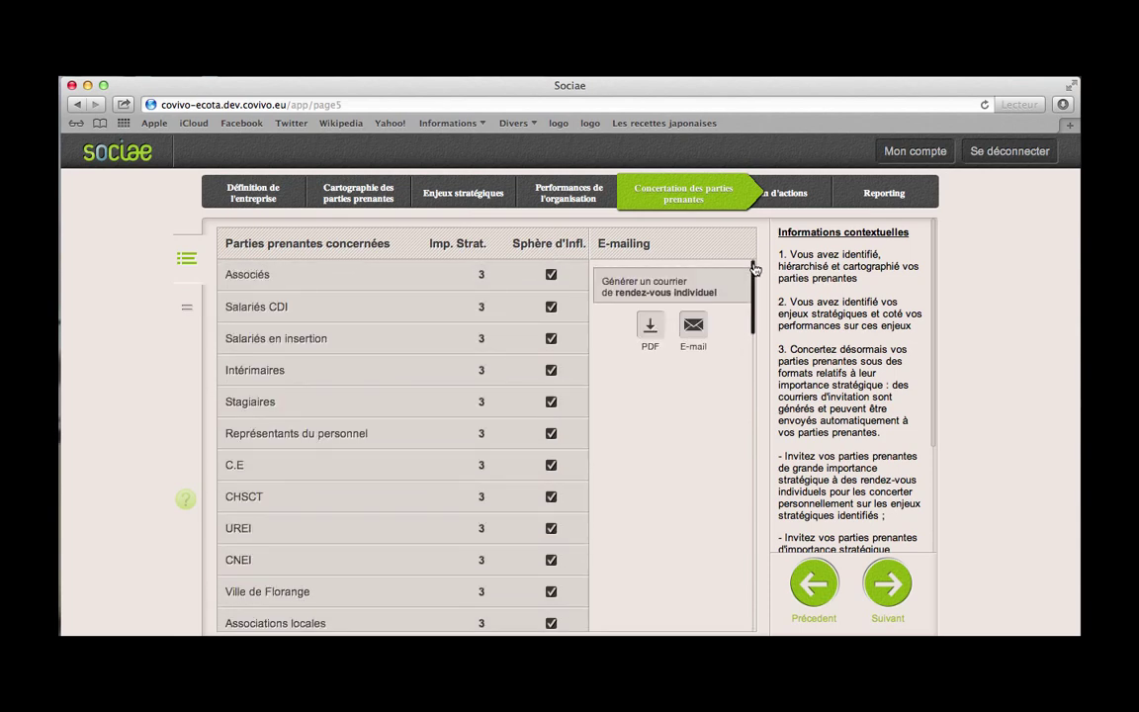
Step: Advance to Plans d'Actions and read issue values from the importance-versus-performance matrix dots
{"action": "left_click", "coordinate": [888, 585]}
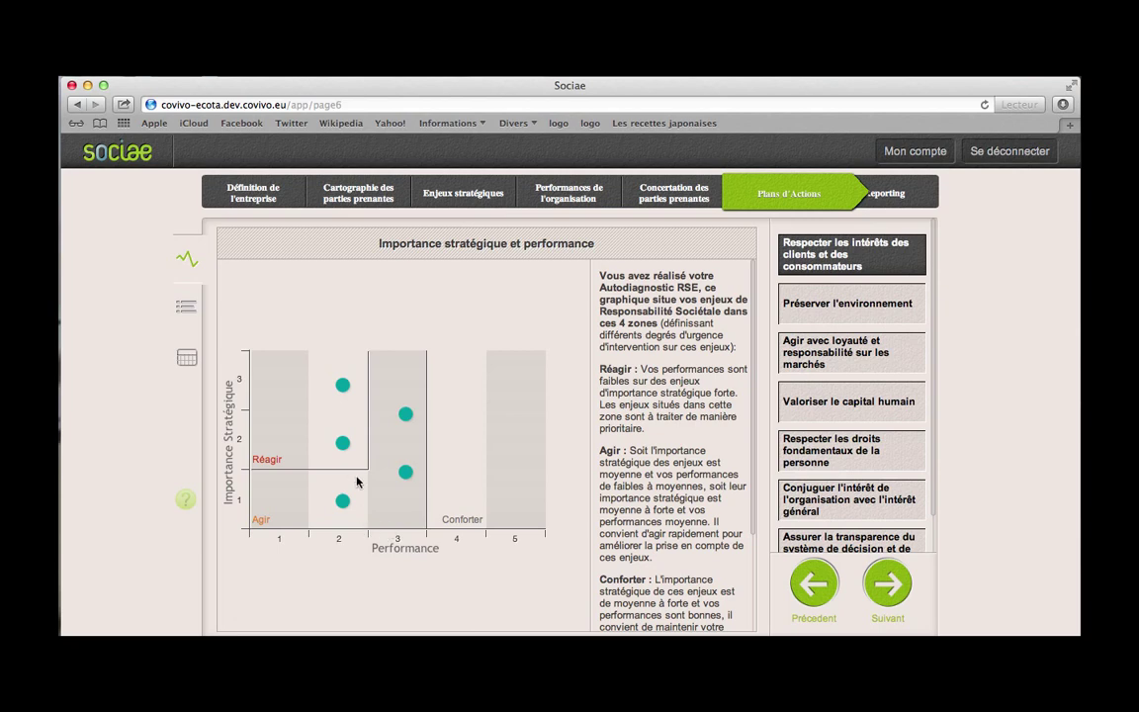
{"action": "mouse_move", "coordinate": [344, 387]}
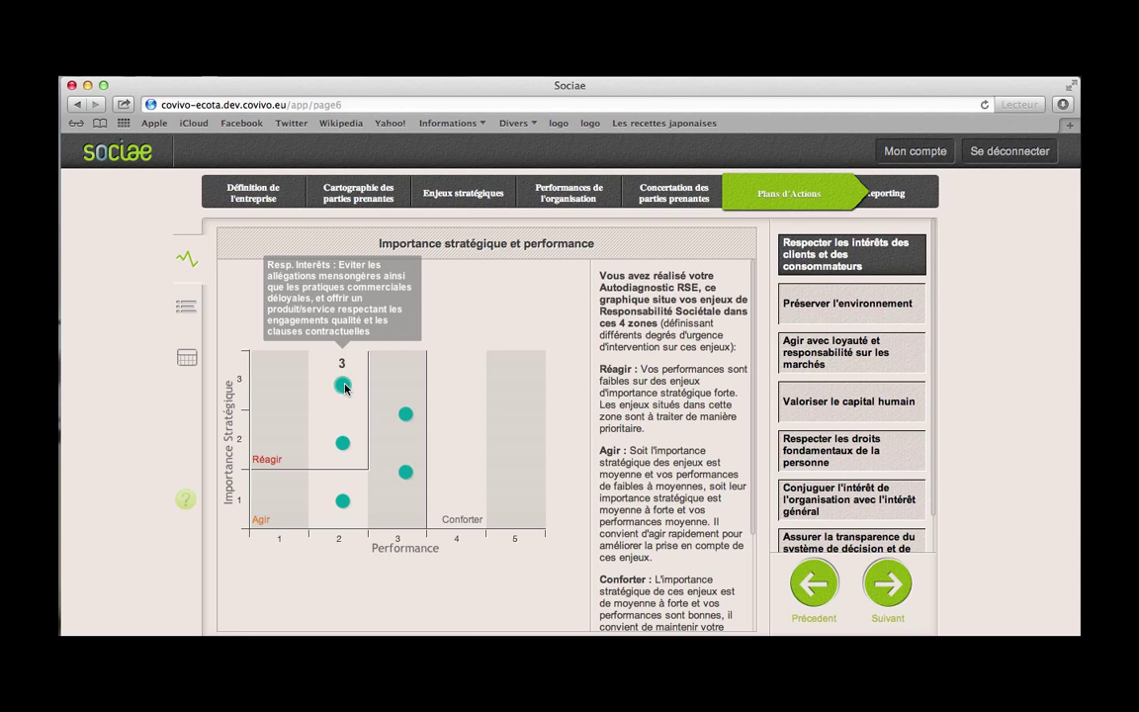
{"action": "mouse_move", "coordinate": [344, 444]}
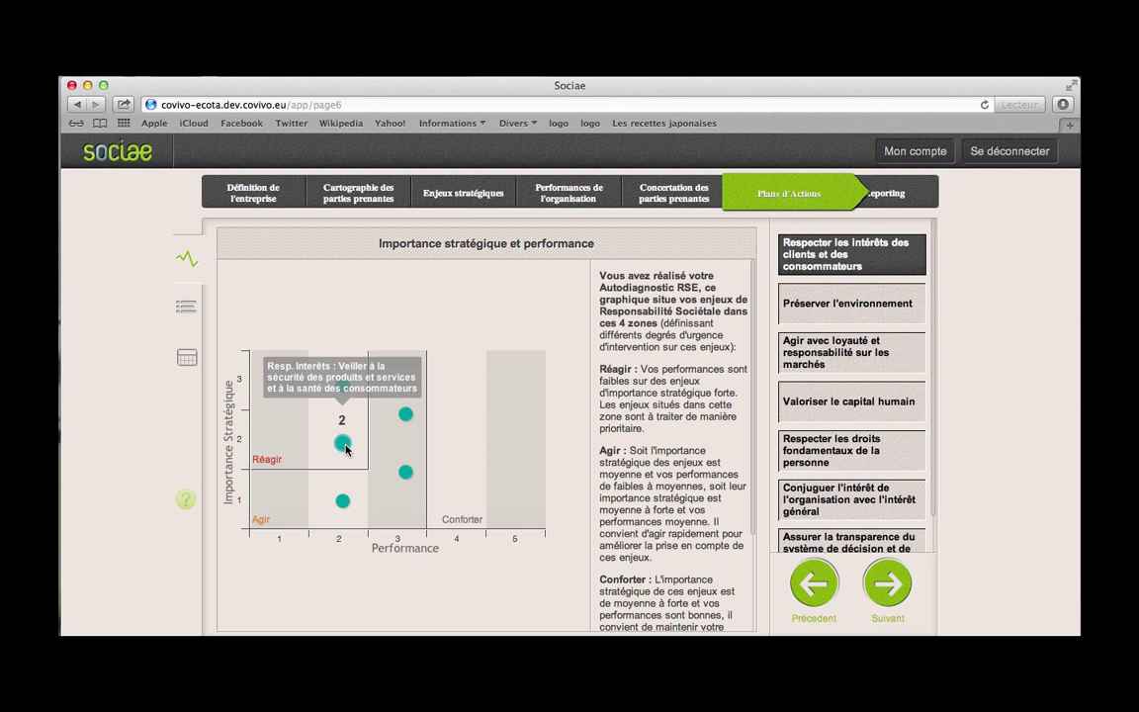
Step: Open Engagement 1's product-safety principle, Axe 1, Action 1, and show its planning timeline
{"action": "left_click", "coordinate": [186, 309]}
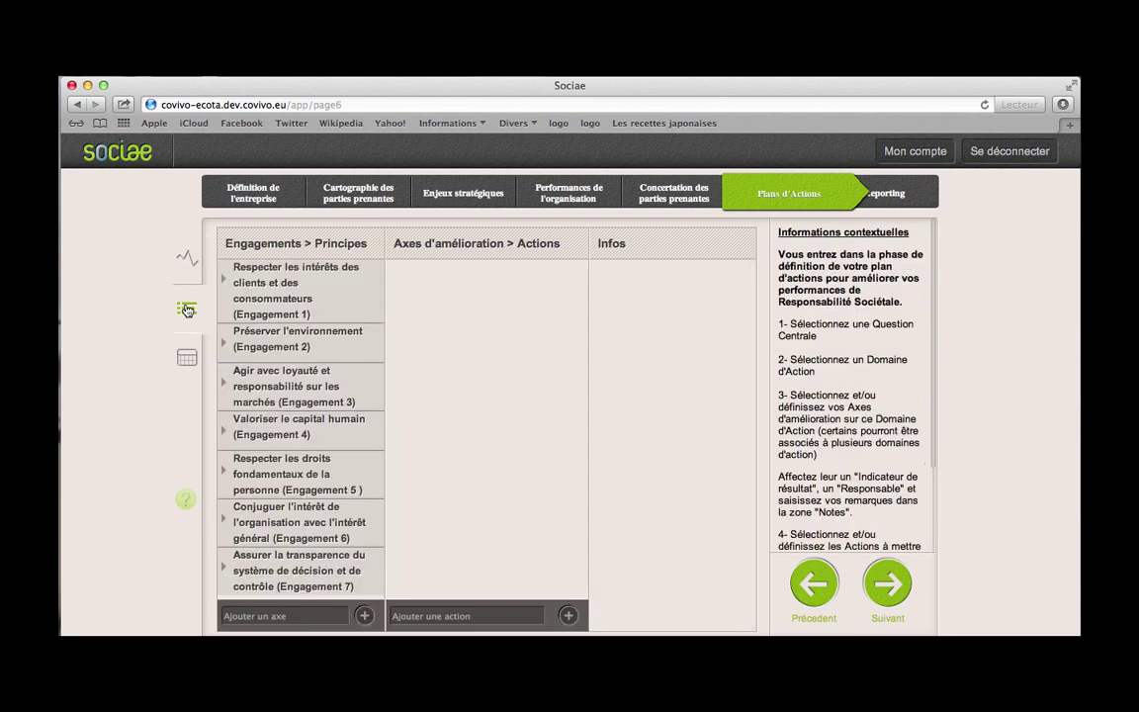
{"action": "left_click", "coordinate": [292, 285]}
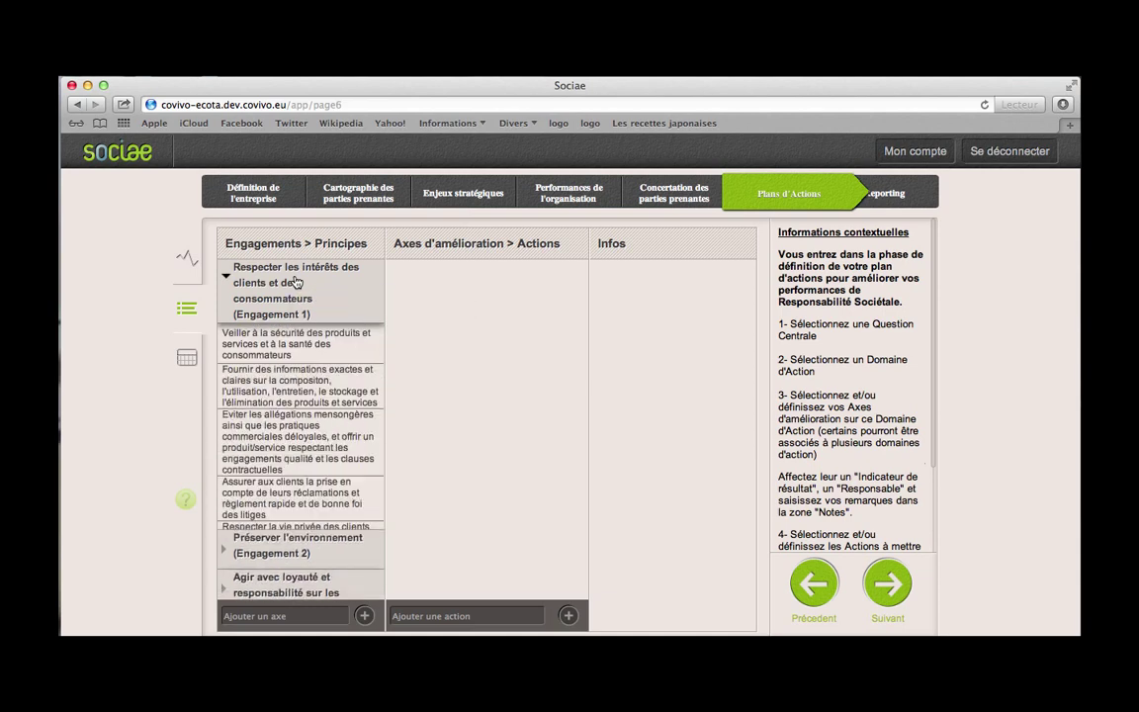
{"action": "left_click", "coordinate": [285, 351]}
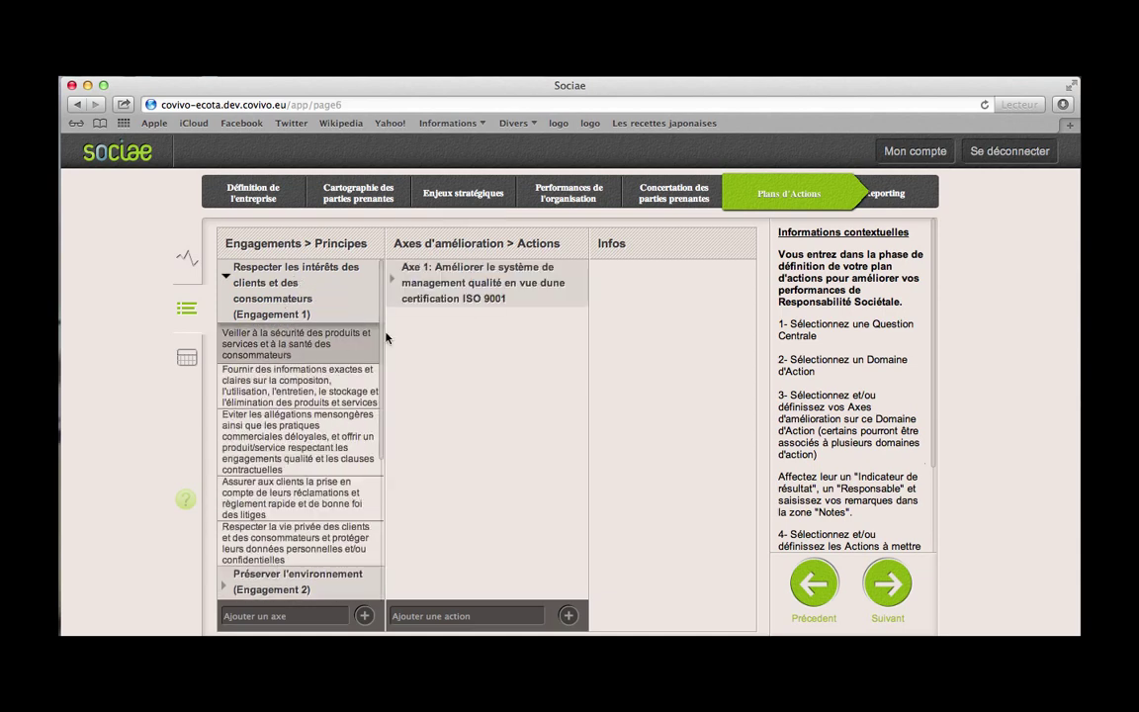
{"action": "left_click", "coordinate": [508, 287]}
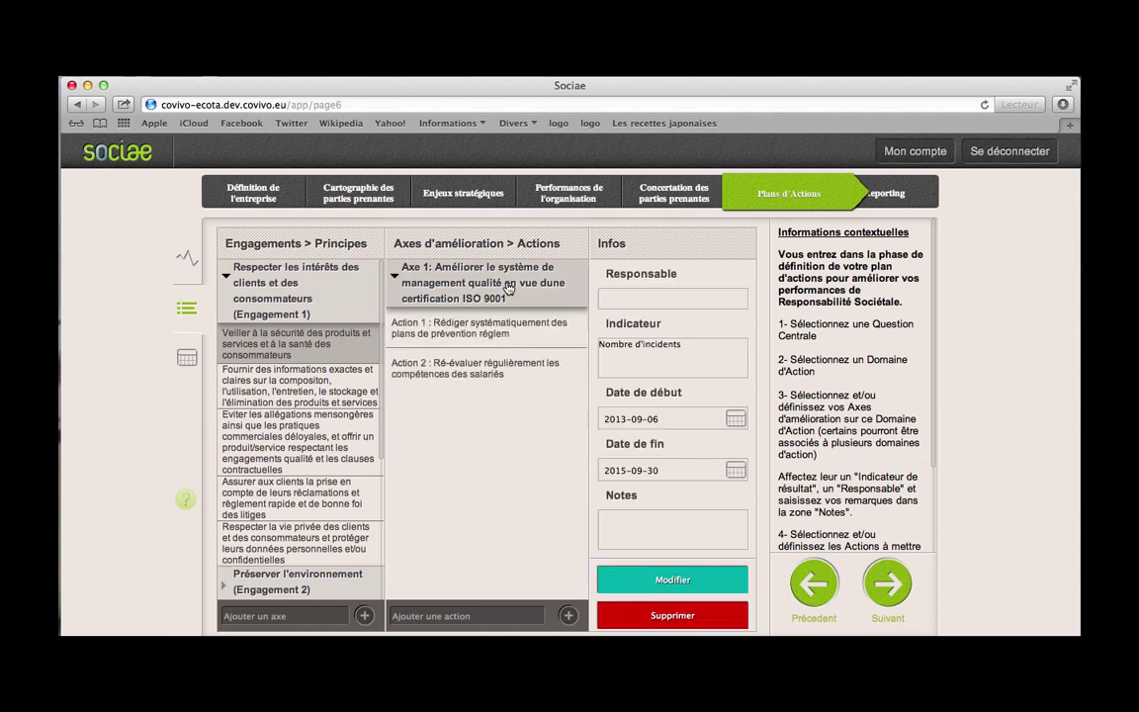
{"action": "left_click", "coordinate": [496, 335]}
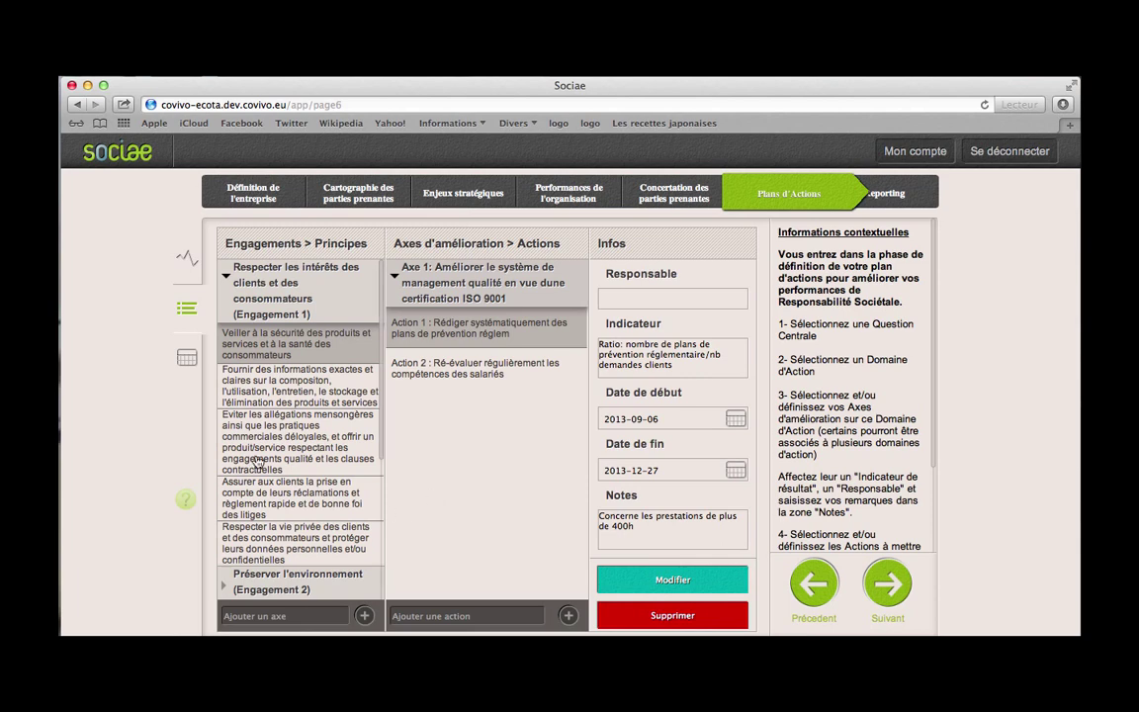
{"action": "left_click", "coordinate": [189, 360]}
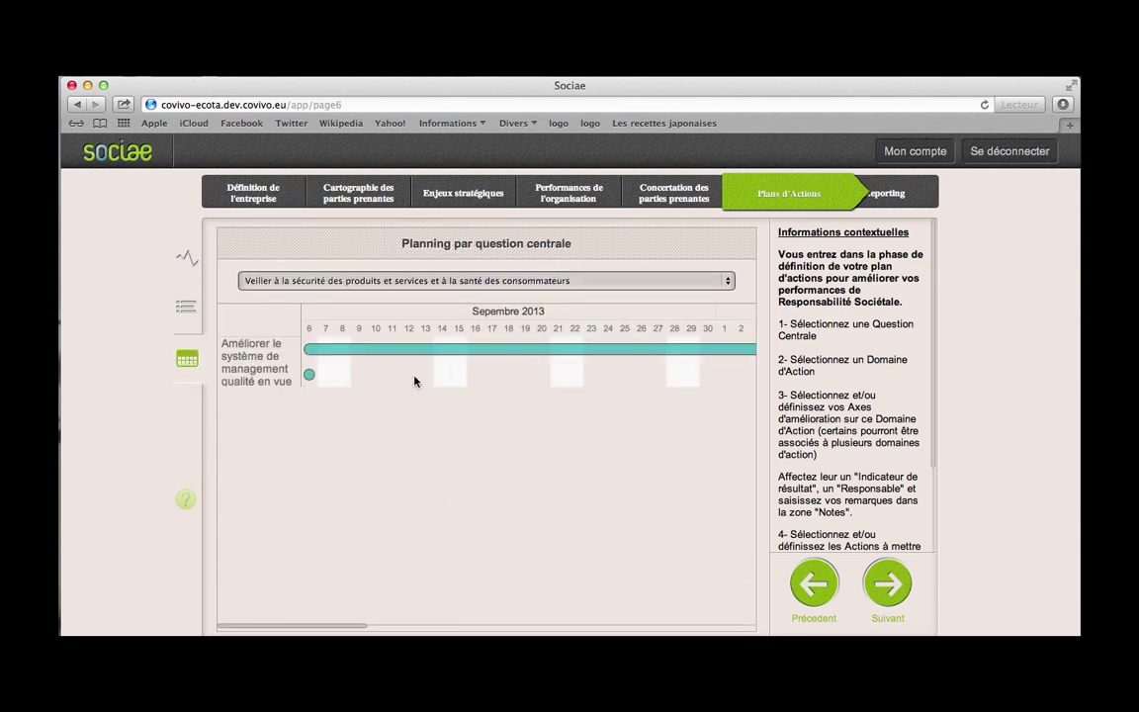
Step: Advance to the Reporting page listing the available reports
{"action": "mouse_move", "coordinate": [392, 356]}
{"action": "left_click", "coordinate": [894, 585]}
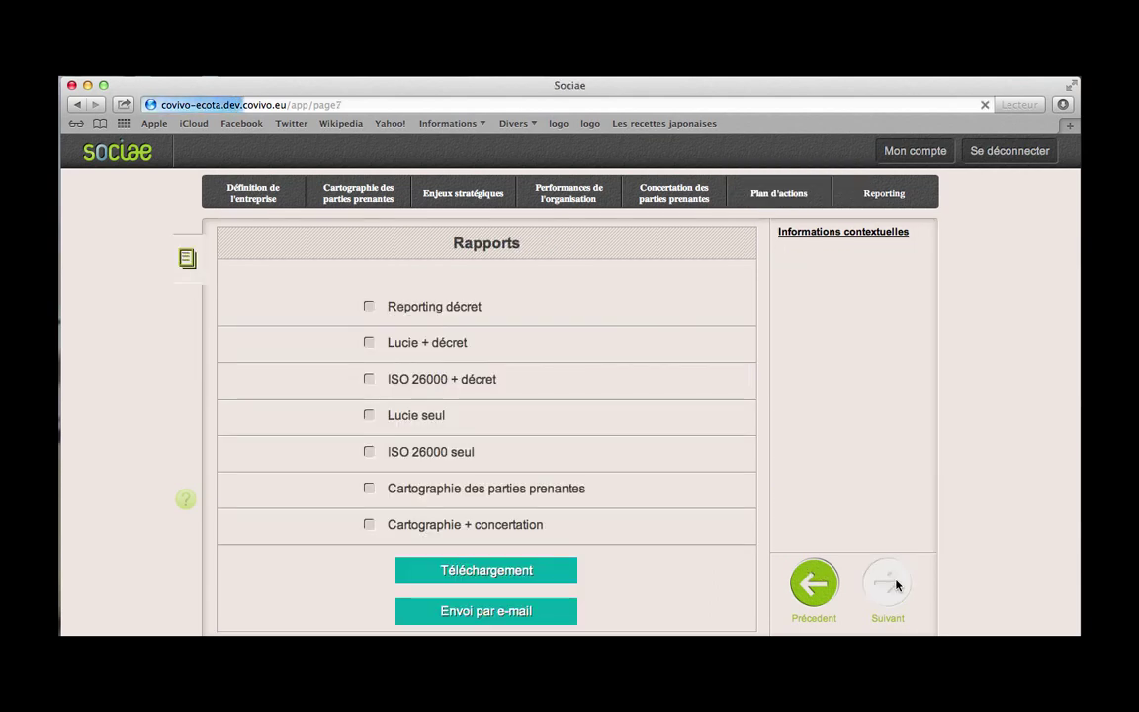